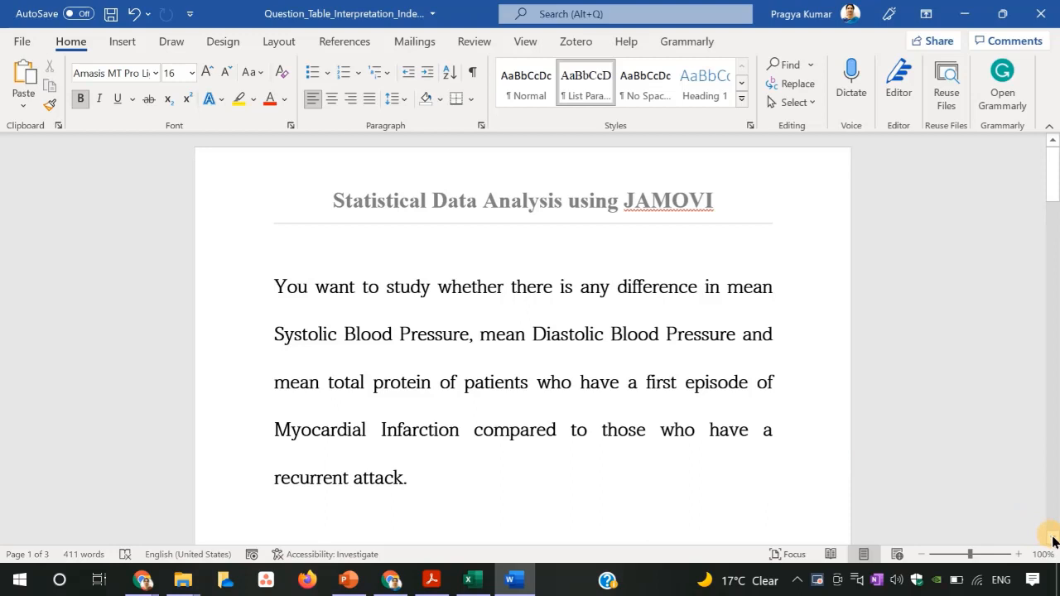
Scroll through the document to read the research question and the variable codes.
{"action": "left_click", "coordinate": [1052, 540]}
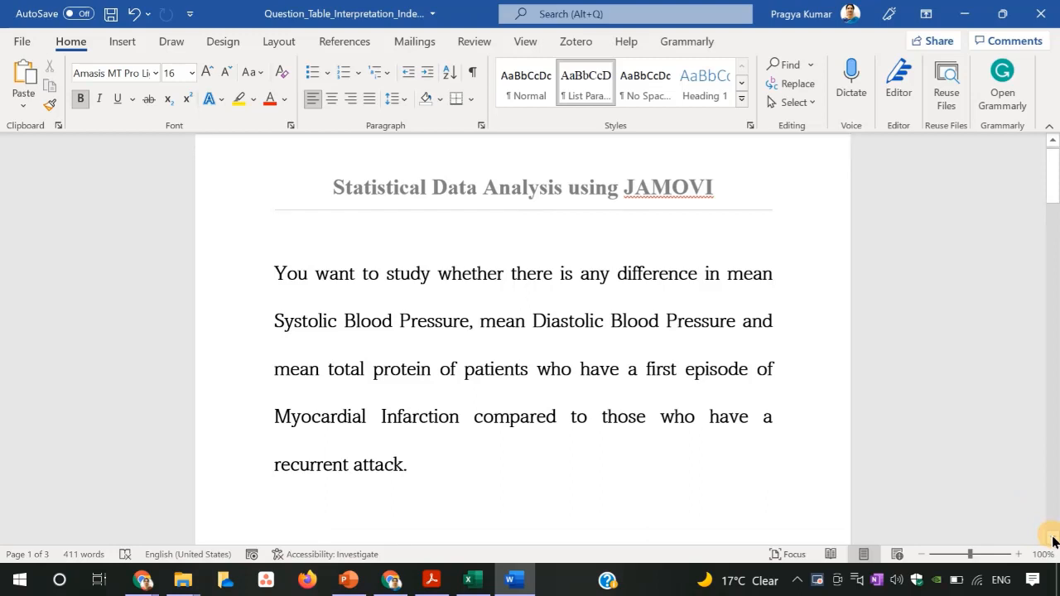
{"action": "left_click_drag", "start_coordinate": [1052, 539], "coordinate": [1052, 539]}
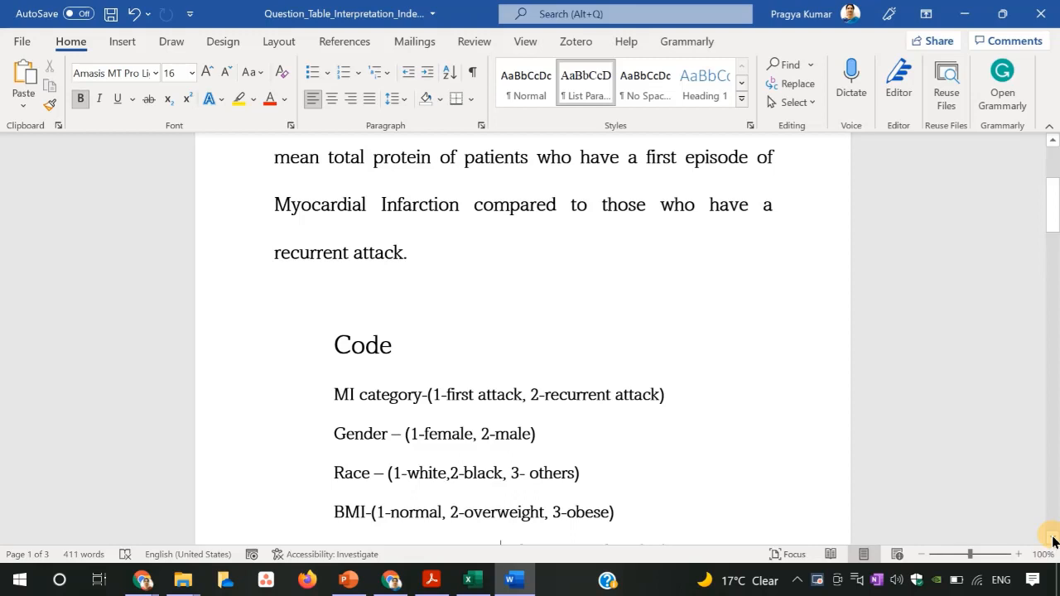
{"action": "left_click", "coordinate": [1054, 540]}
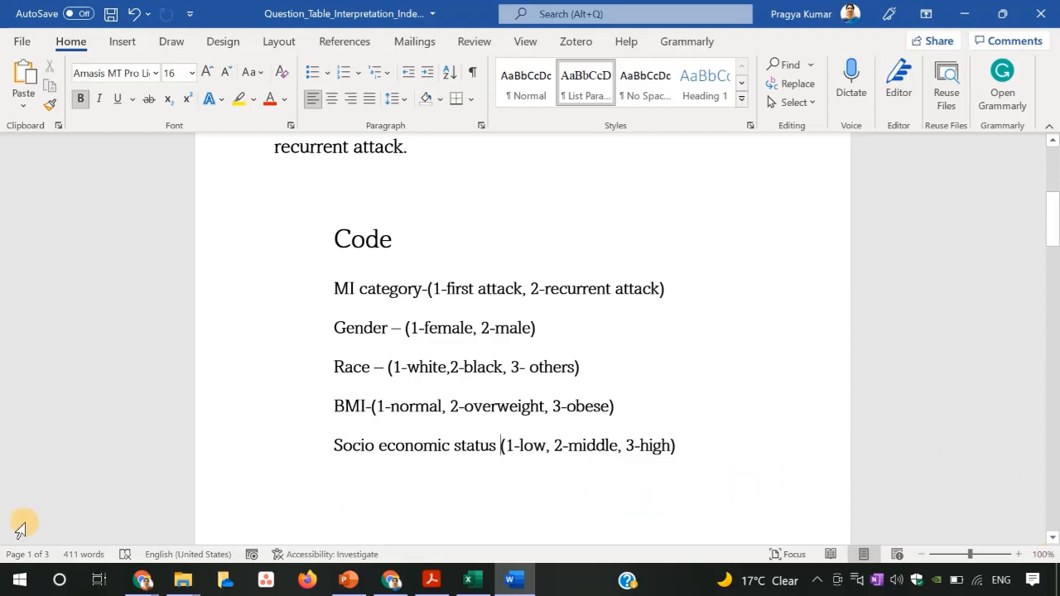
Launch jamovi by searching for it from the Start menu.
{"action": "left_click", "coordinate": [18, 580]}
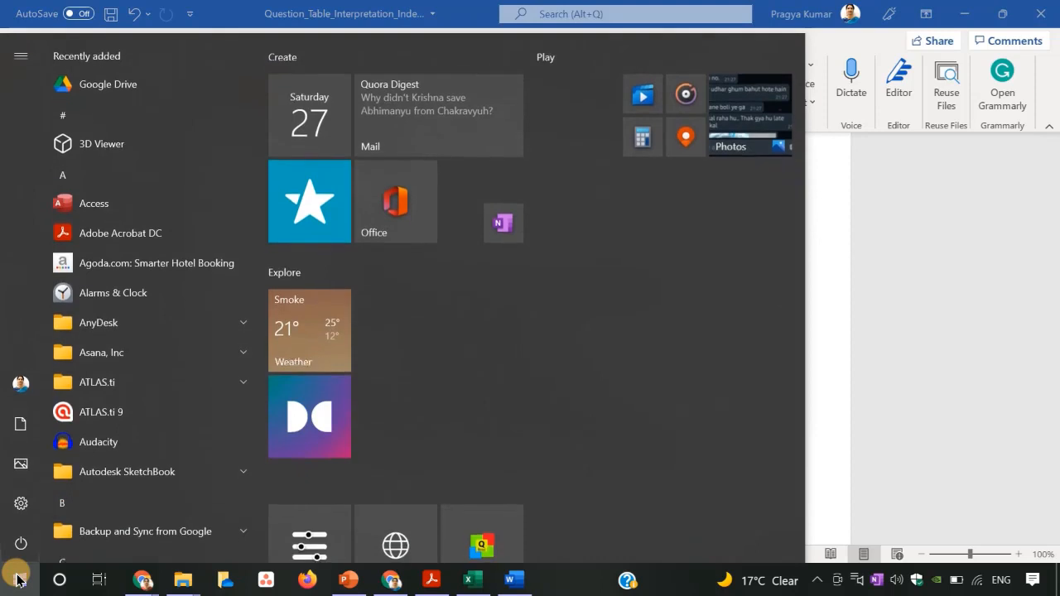
{"action": "type", "text": "jamovi"}
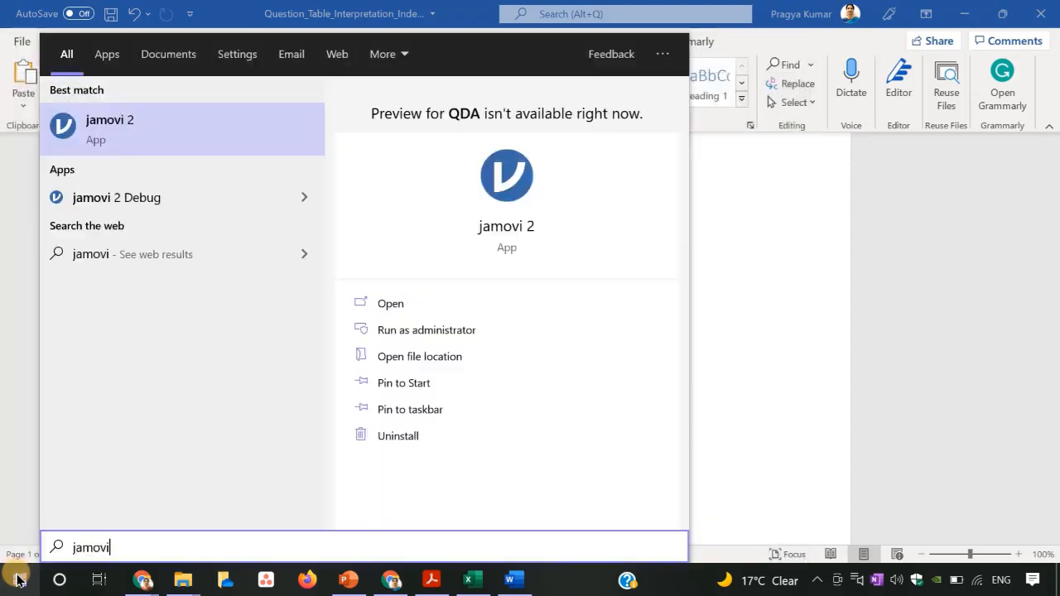
{"action": "key", "text": "Return"}
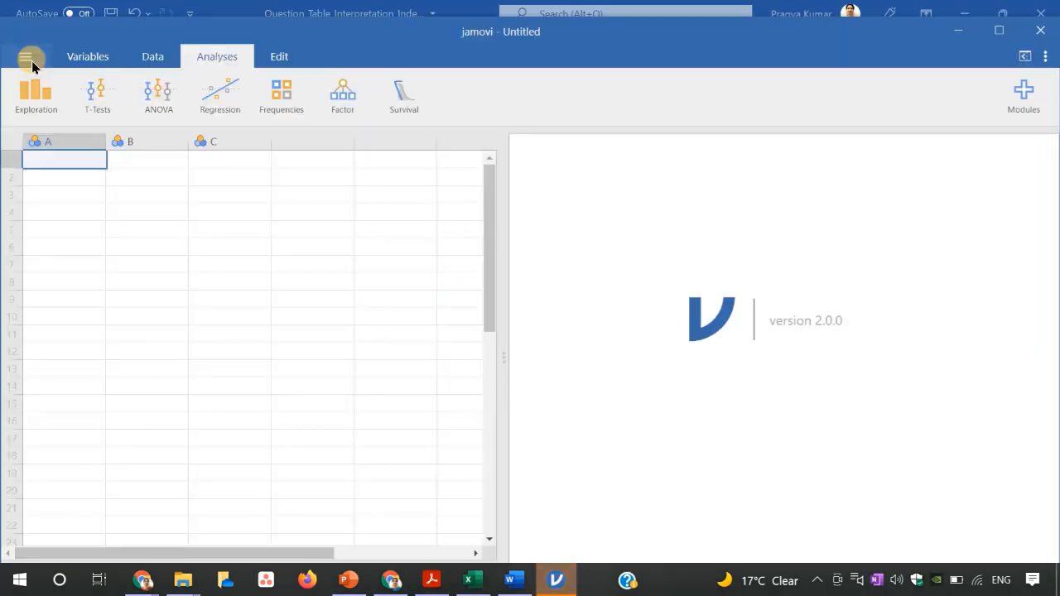
Open the data file Independent Sample t-test_Demo from its folder on this PC.
{"action": "left_click", "coordinate": [30, 61]}
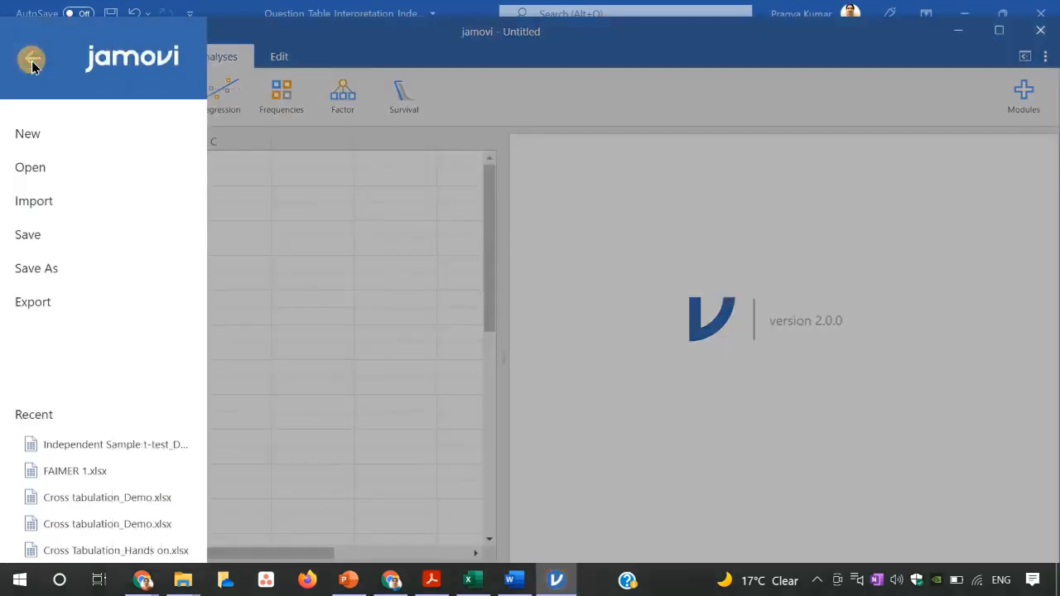
{"action": "left_click", "coordinate": [30, 175]}
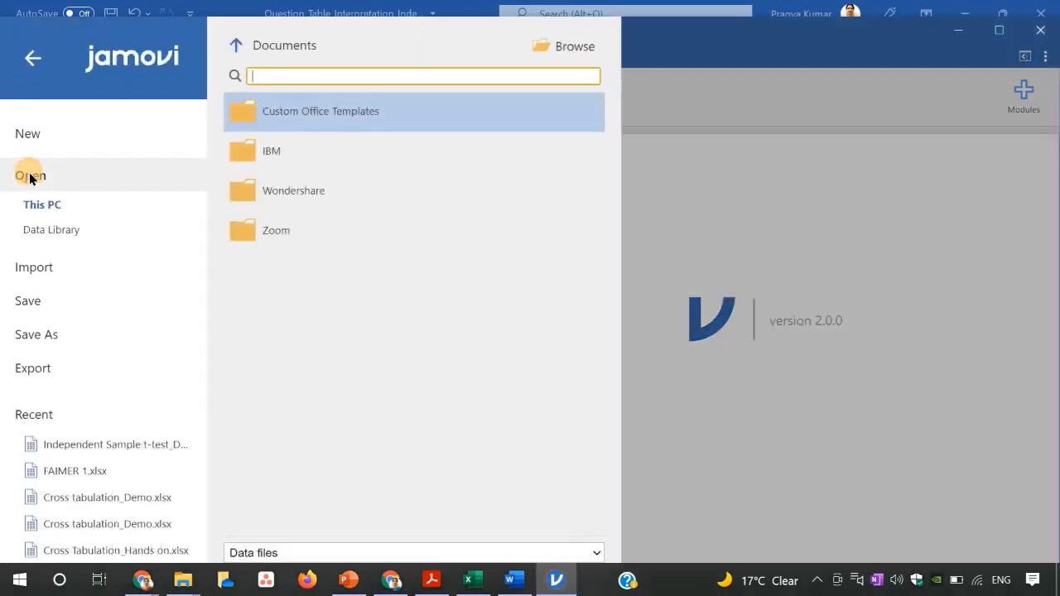
{"action": "left_click", "coordinate": [568, 46]}
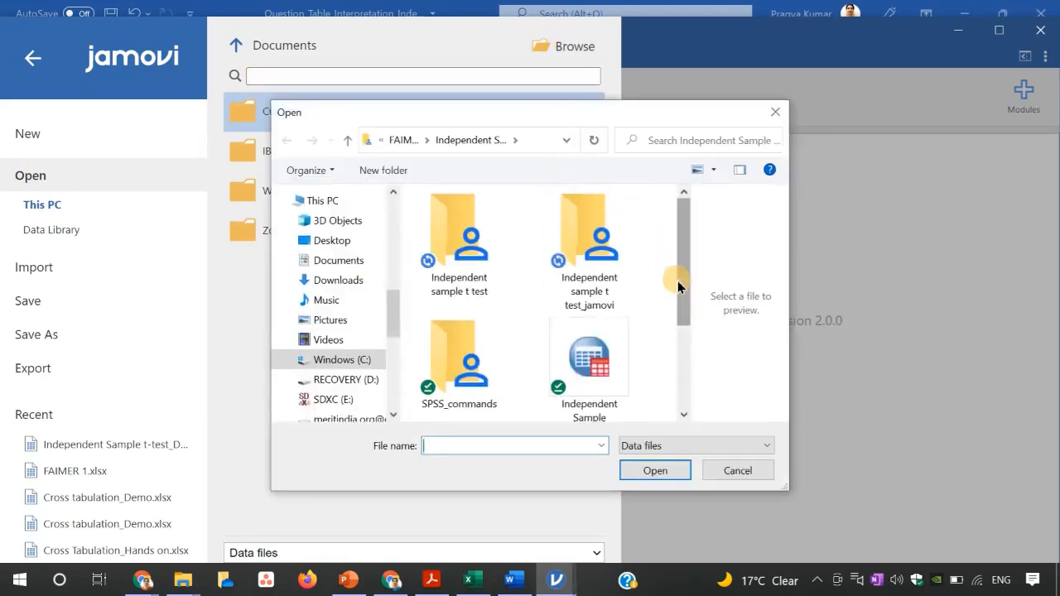
{"action": "left_click_drag", "start_coordinate": [684, 299], "coordinate": [683, 352]}
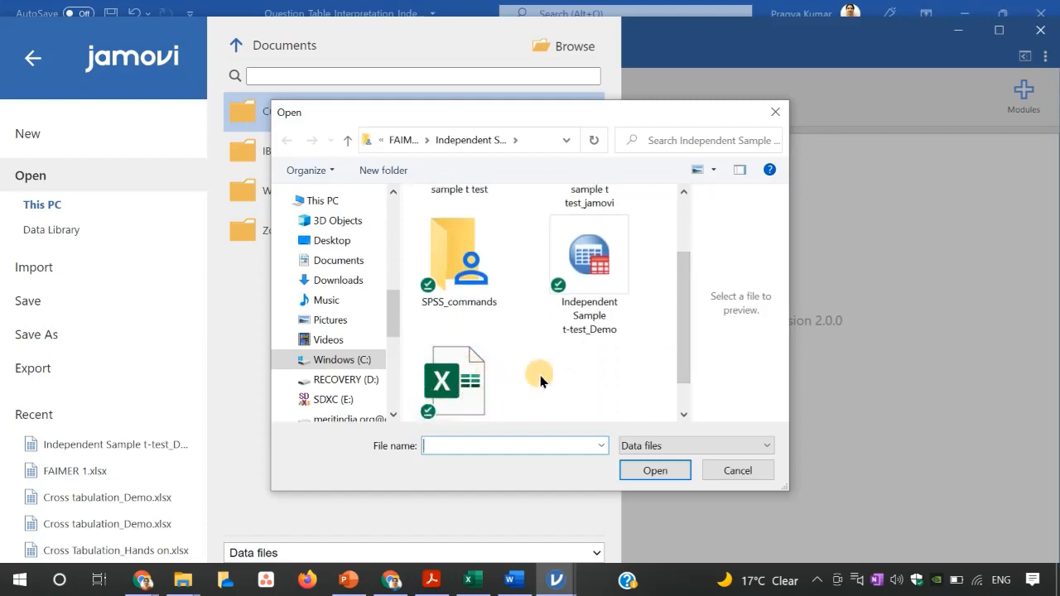
{"action": "left_click_drag", "start_coordinate": [681, 371], "coordinate": [684, 402]}
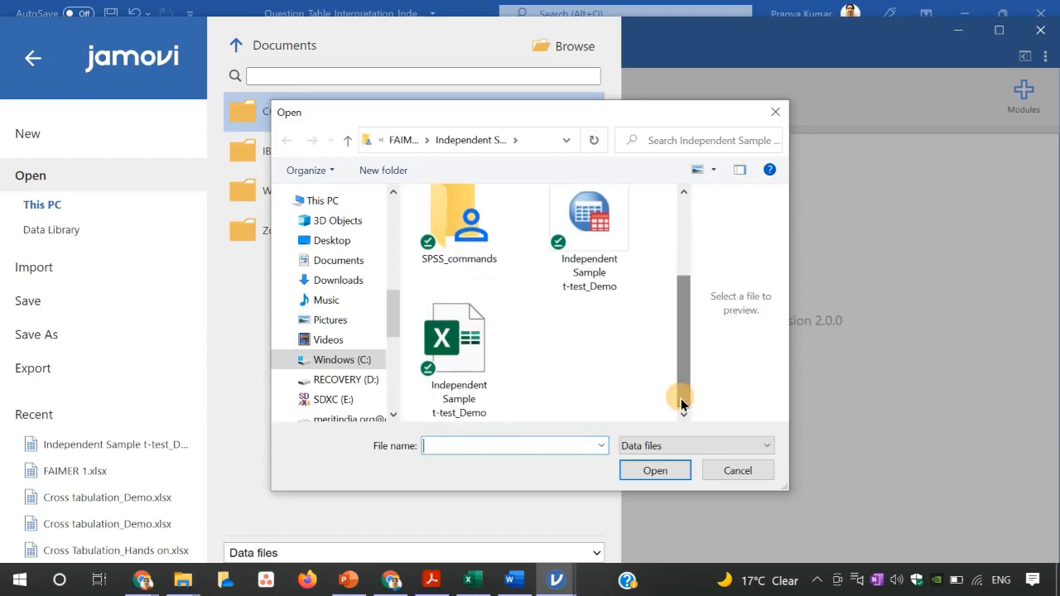
{"action": "left_click", "coordinate": [463, 347]}
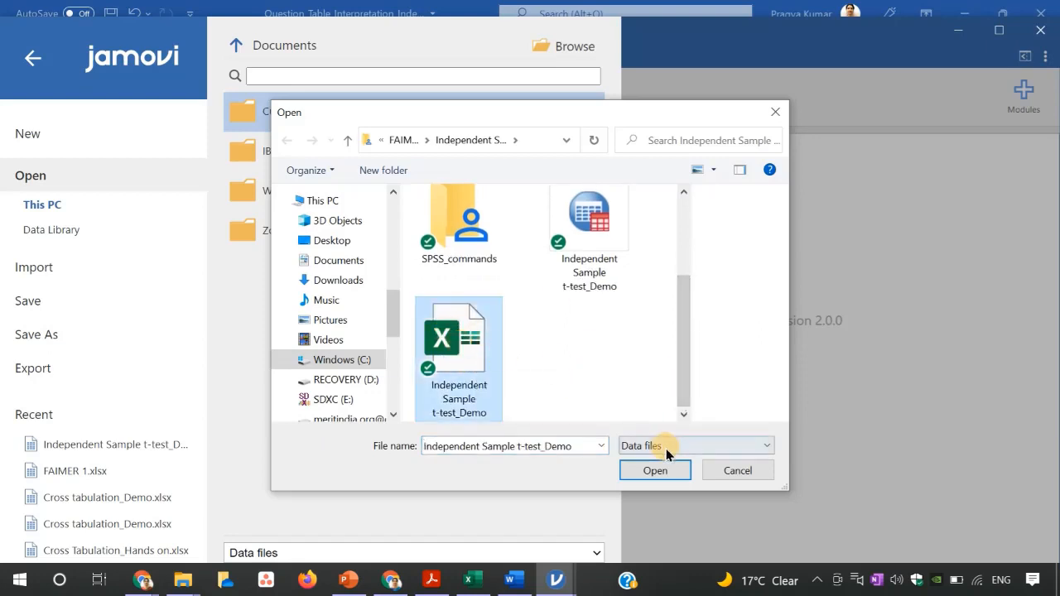
{"action": "left_click", "coordinate": [656, 471]}
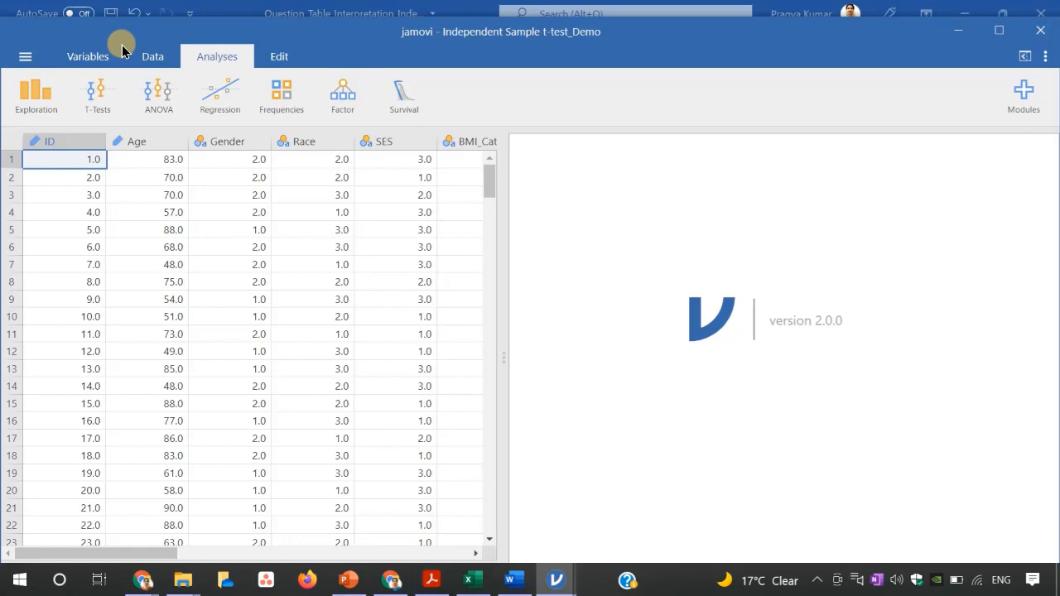
Open the variable editor and set the ID variable's data type to Integer.
{"action": "left_click", "coordinate": [97, 57]}
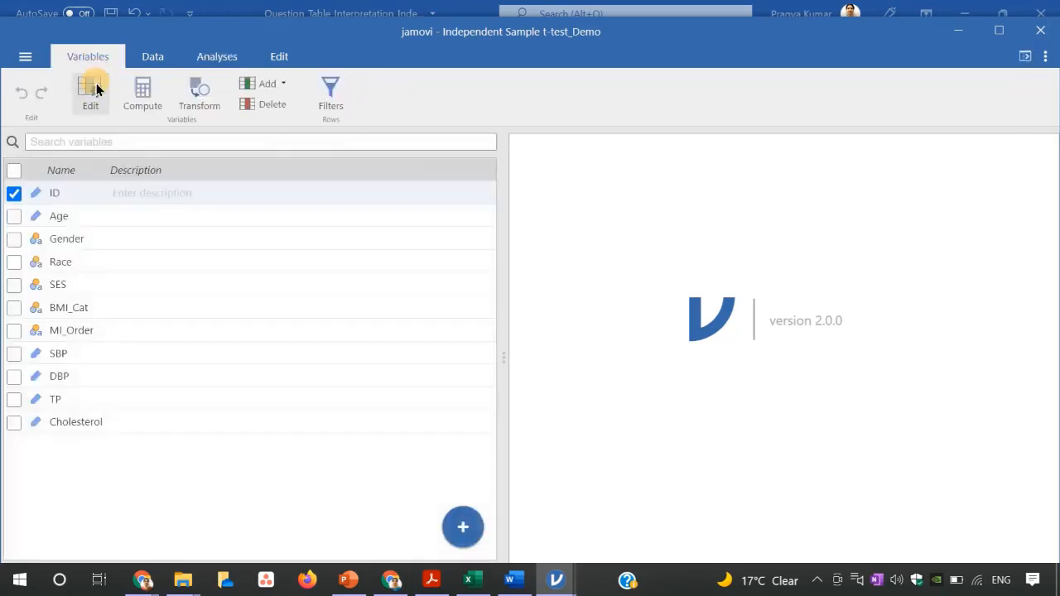
{"action": "left_click", "coordinate": [90, 88]}
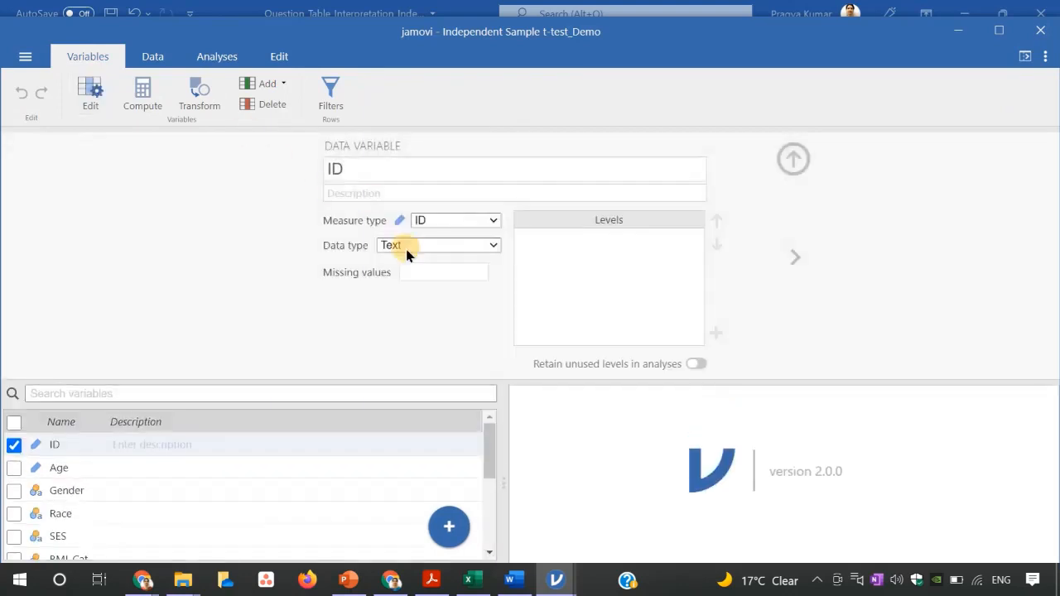
{"action": "left_click", "coordinate": [494, 245]}
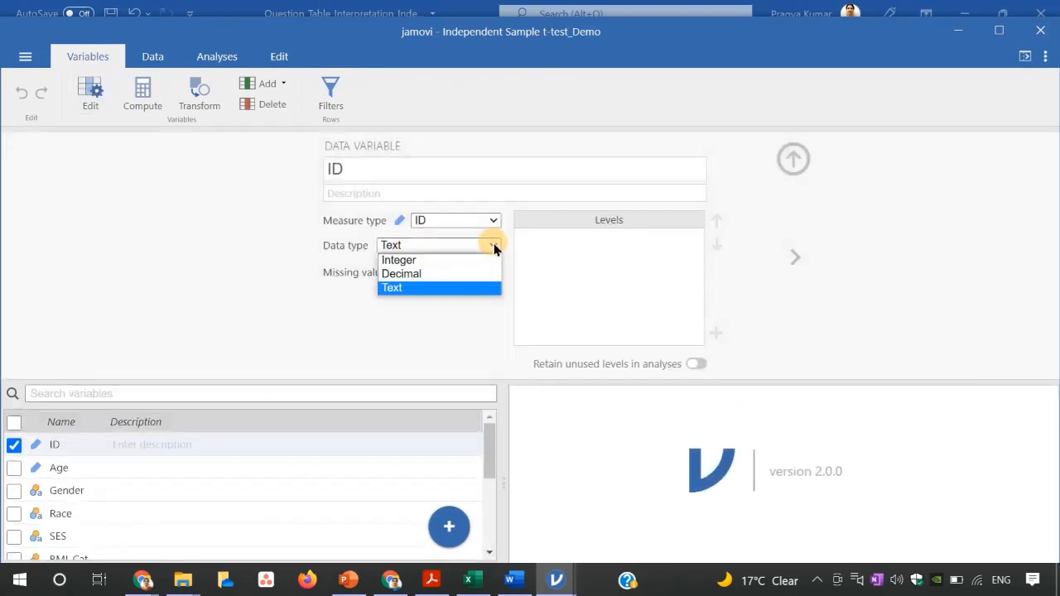
{"action": "left_click", "coordinate": [449, 260]}
Set the Age variable's measure type to Continuous and its data type to Integer.
{"action": "left_click", "coordinate": [794, 257]}
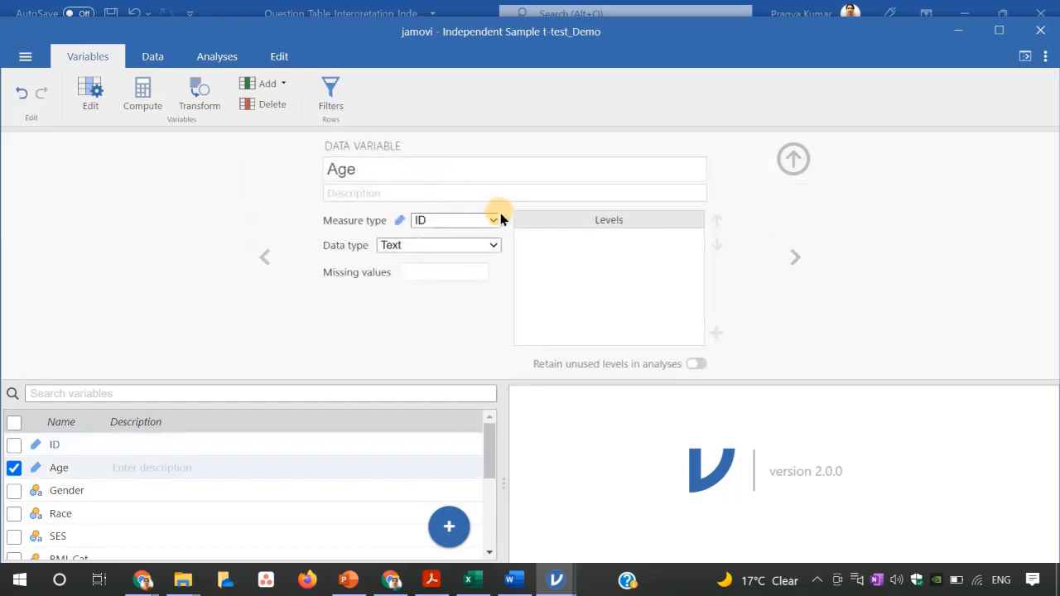
{"action": "left_click", "coordinate": [494, 219]}
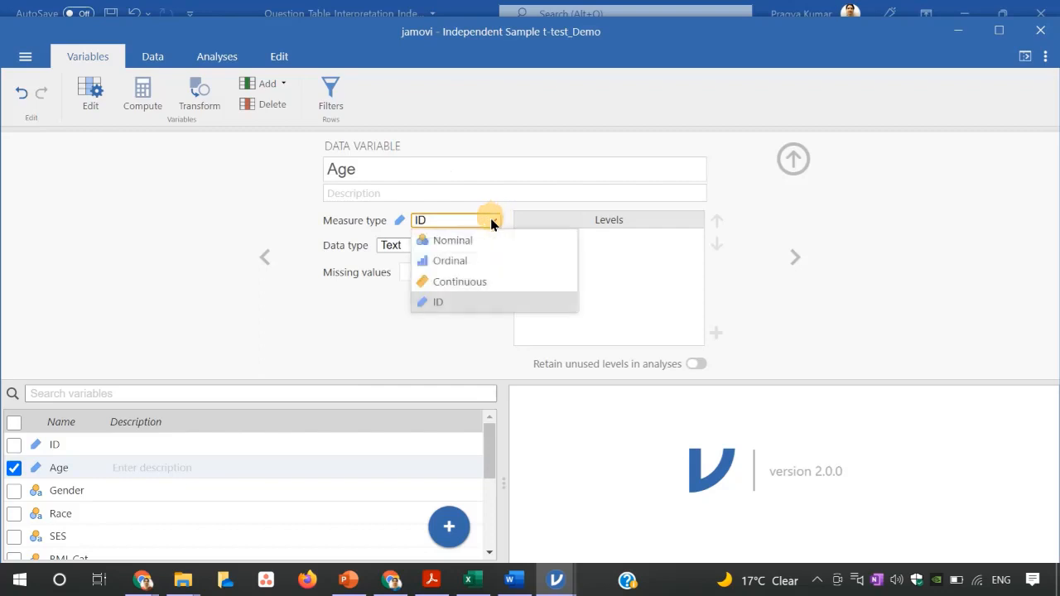
{"action": "left_click", "coordinate": [469, 280]}
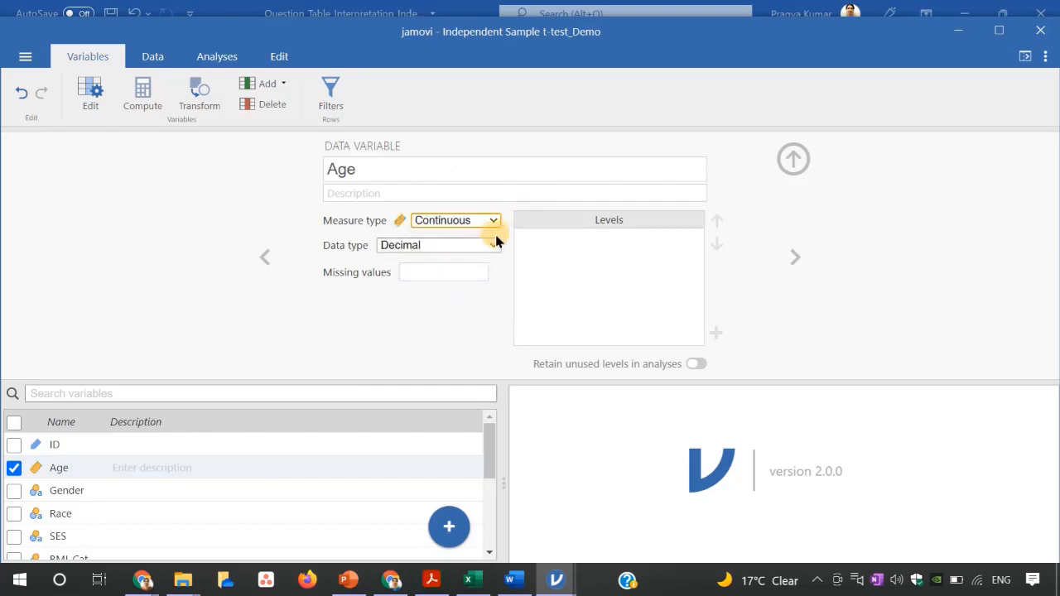
{"action": "left_click", "coordinate": [496, 245]}
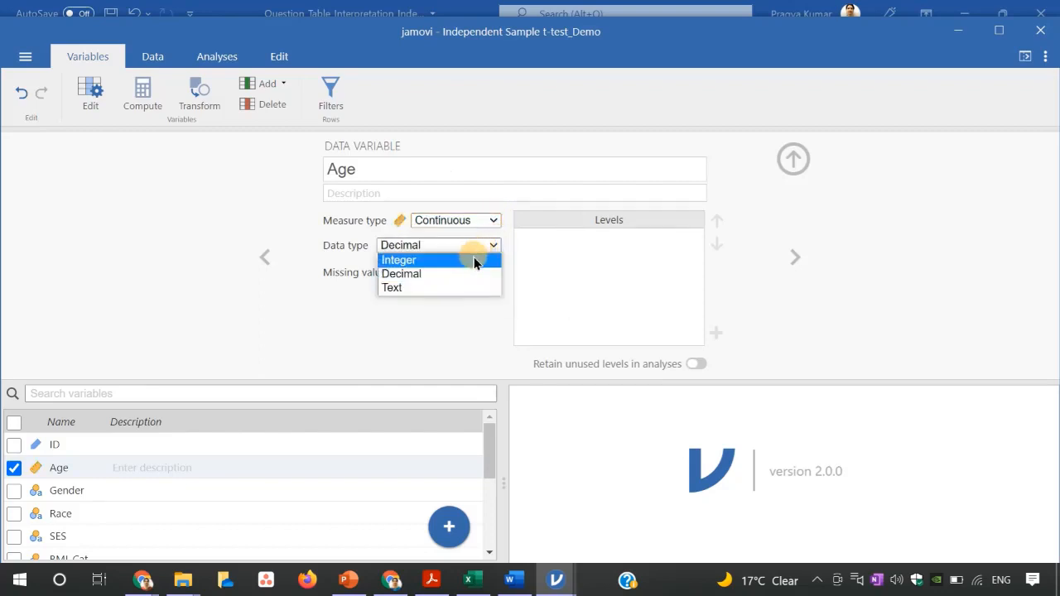
{"action": "left_click", "coordinate": [474, 260]}
Set the Gender variable's data type to Integer and label its levels 1 as female and 2 as male.
{"action": "left_click", "coordinate": [793, 255]}
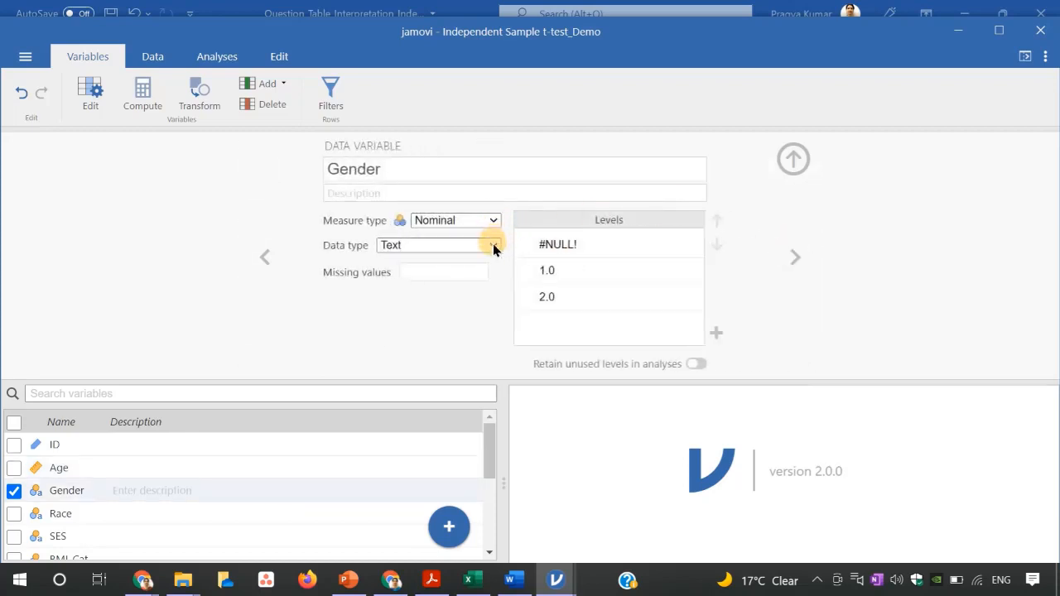
{"action": "left_click", "coordinate": [493, 244]}
{"action": "left_click", "coordinate": [467, 260]}
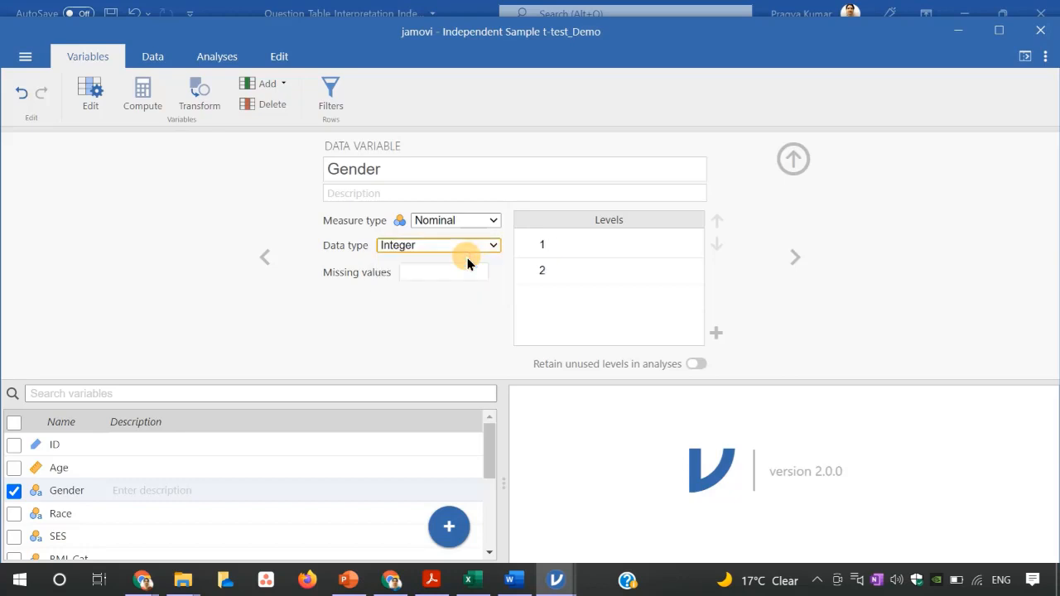
{"action": "left_click", "coordinate": [580, 242]}
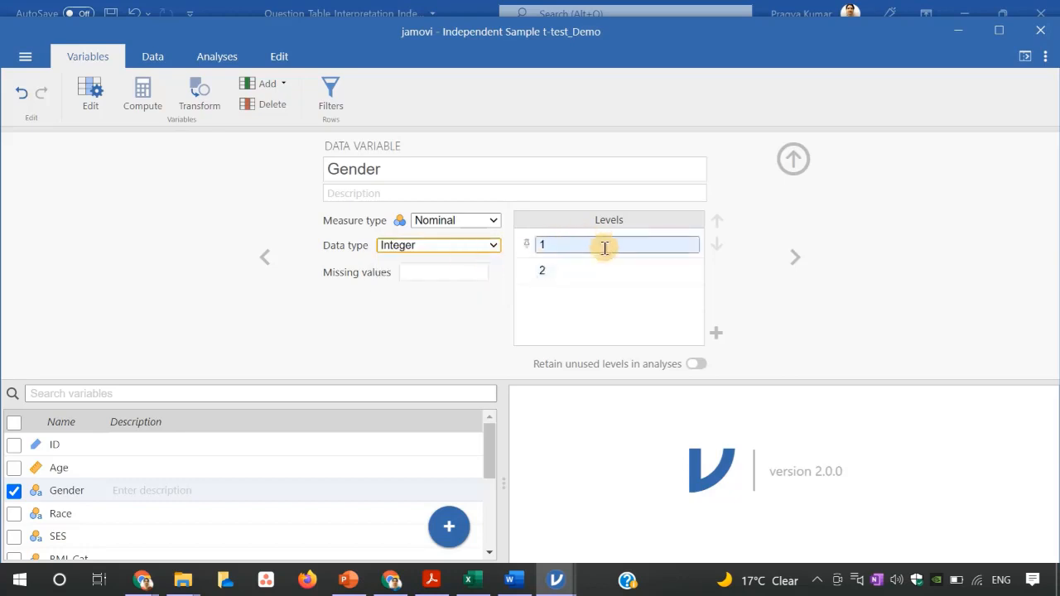
{"action": "left_click", "coordinate": [605, 248]}
{"action": "type", "text": "female"}
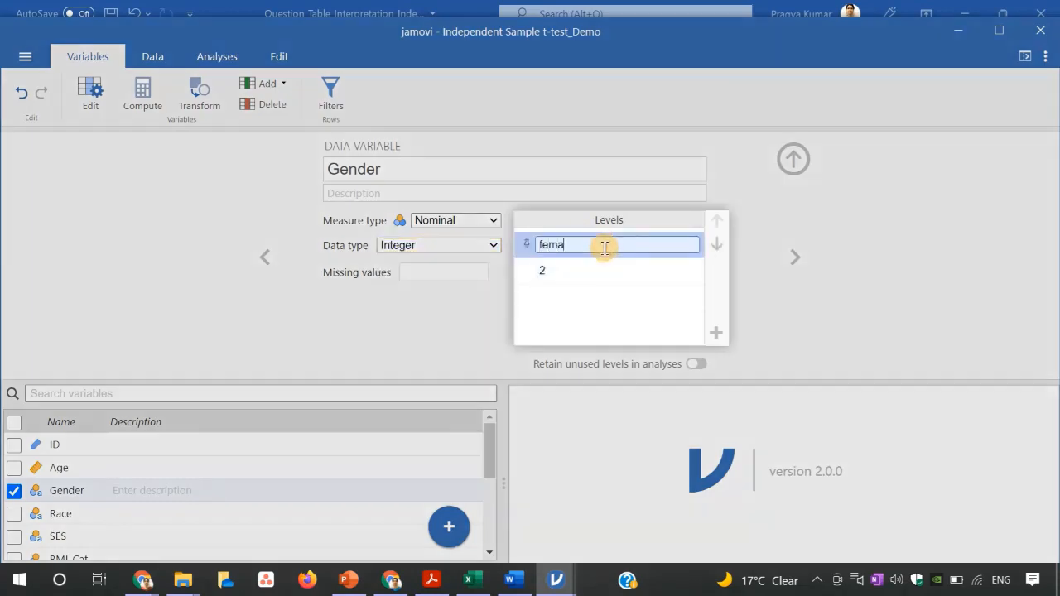
{"action": "left_click", "coordinate": [591, 270]}
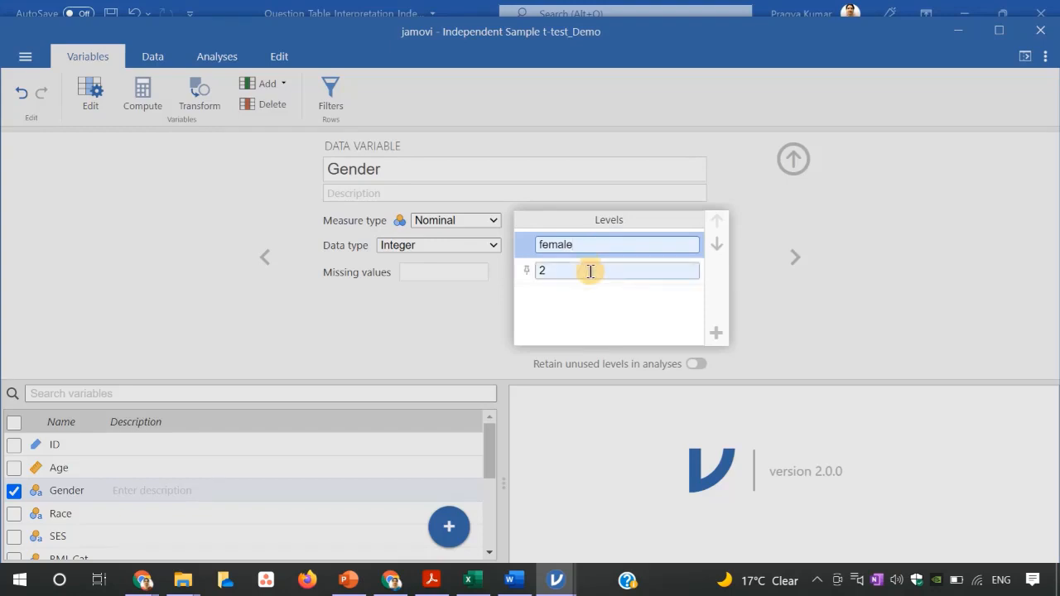
{"action": "type", "text": "male"}
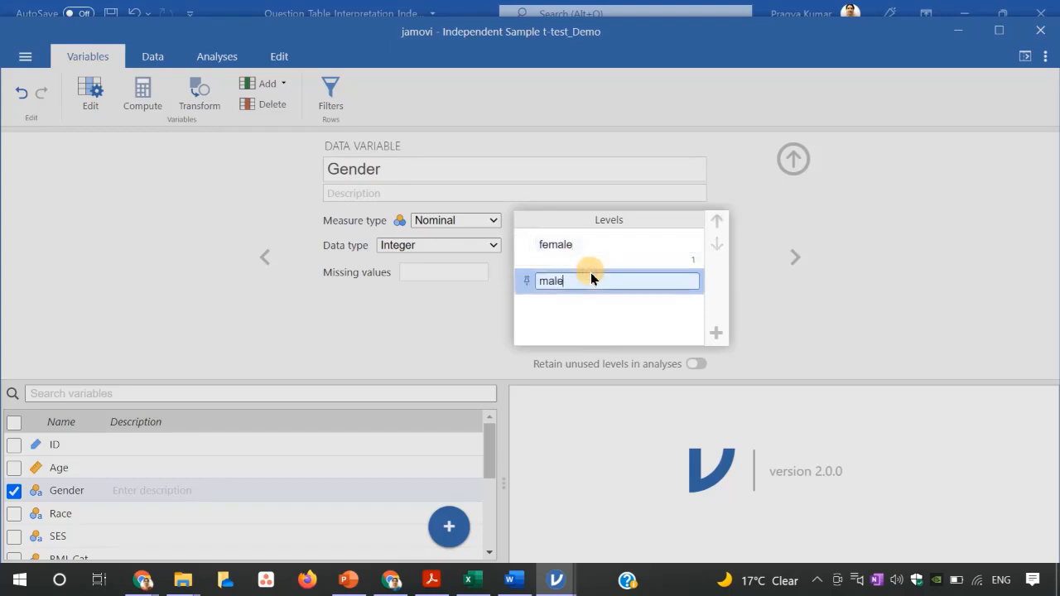
Set the Race variable's data type to Integer.
{"action": "left_click", "coordinate": [788, 253]}
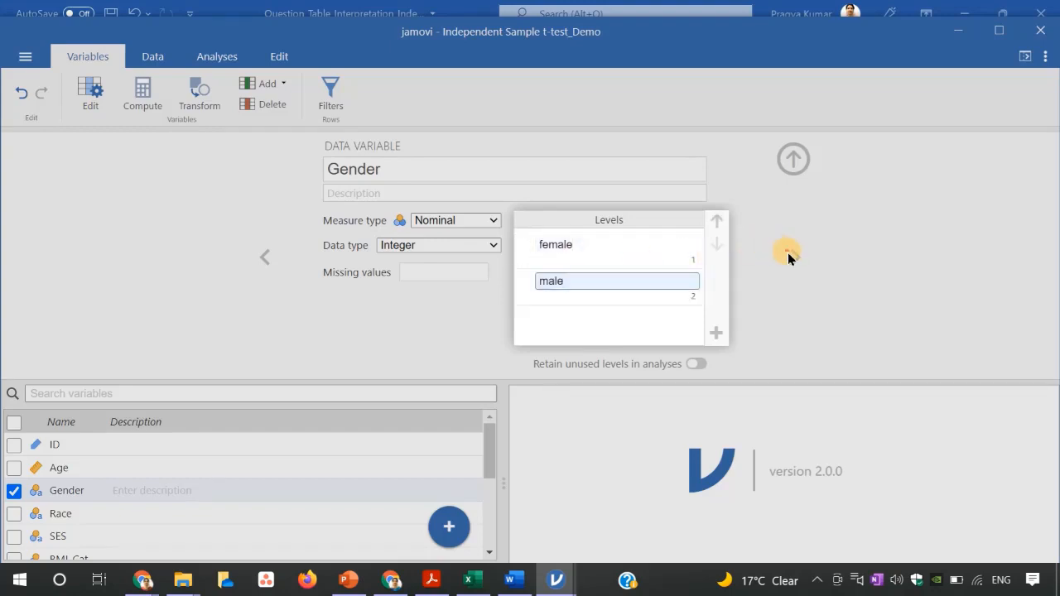
{"action": "left_click", "coordinate": [791, 256]}
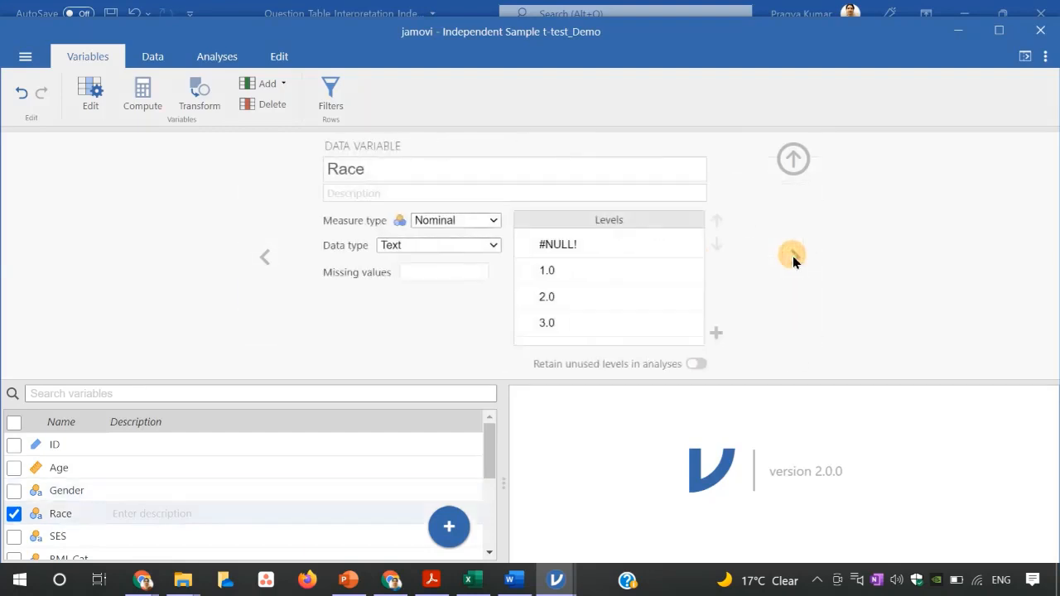
{"action": "left_click", "coordinate": [493, 244]}
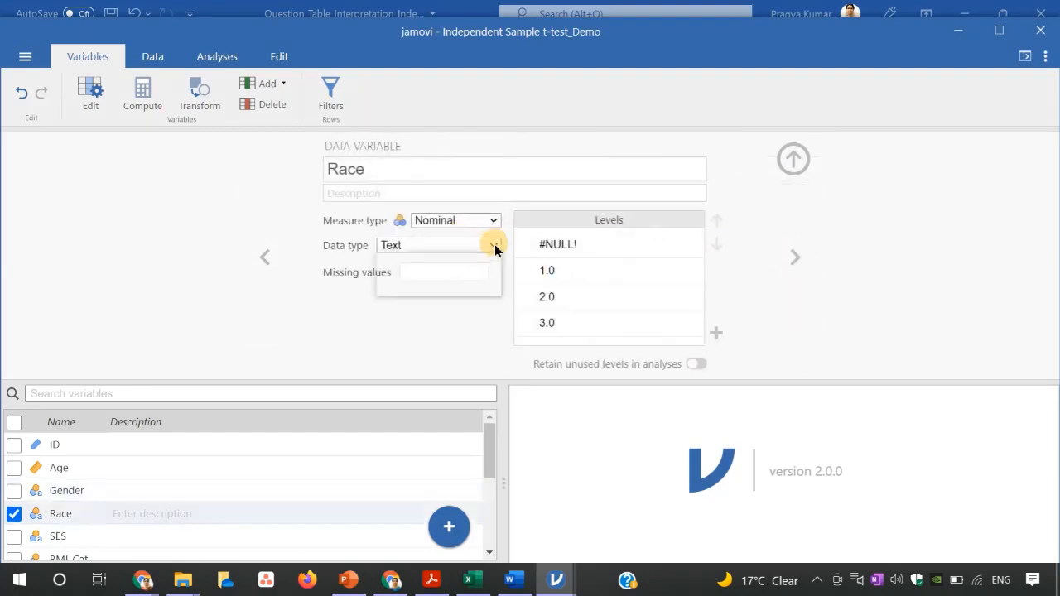
{"action": "left_click", "coordinate": [451, 261]}
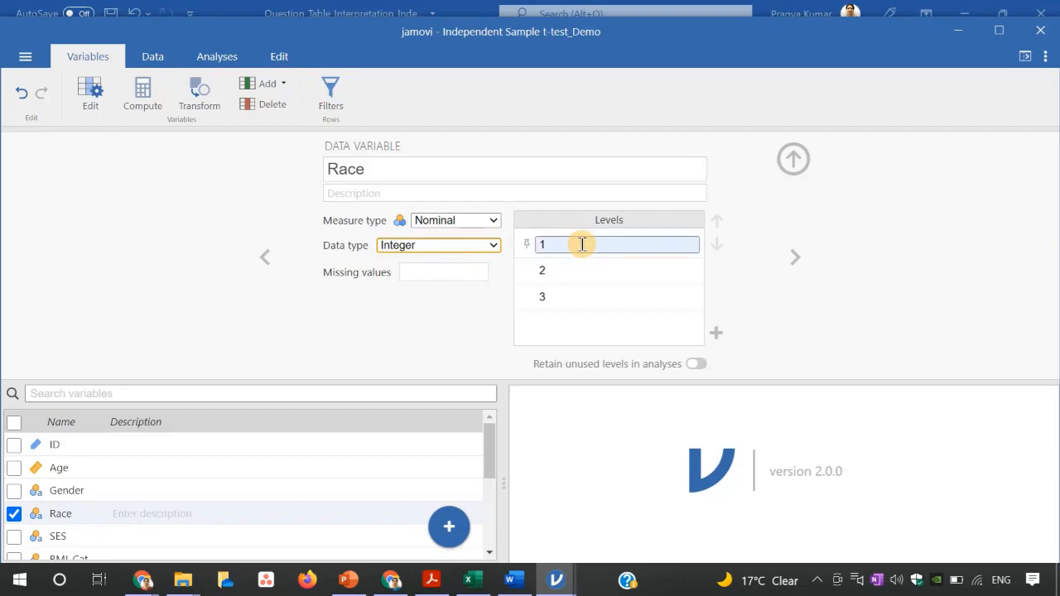
Set the SES variable's data type to Integer.
{"action": "left_click", "coordinate": [793, 257]}
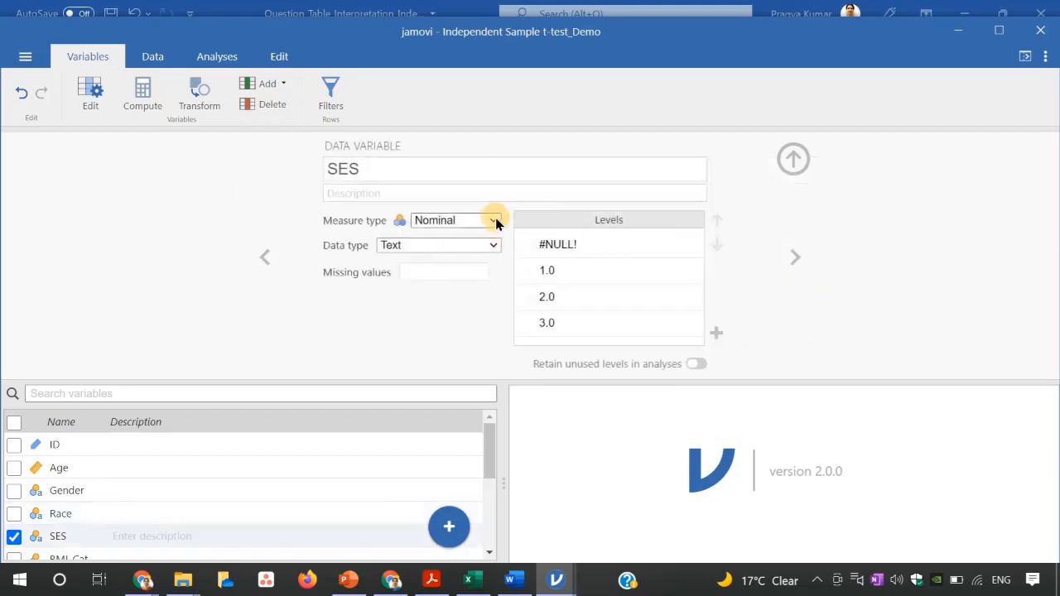
{"action": "left_click", "coordinate": [492, 244]}
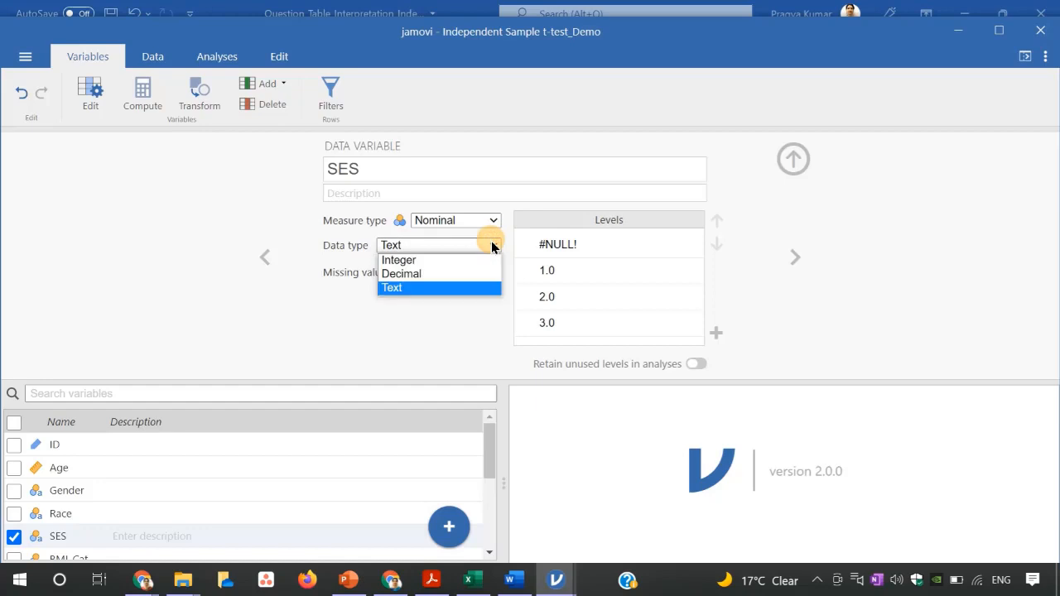
{"action": "left_click", "coordinate": [451, 261]}
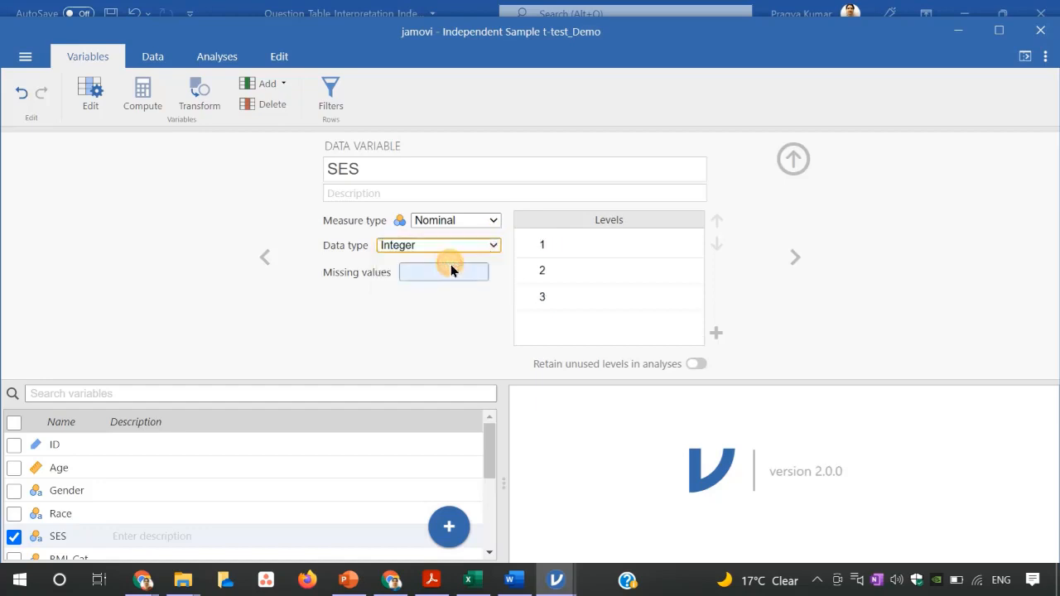
Set the BMI_Cat variable's data type to Integer.
{"action": "left_click", "coordinate": [795, 255]}
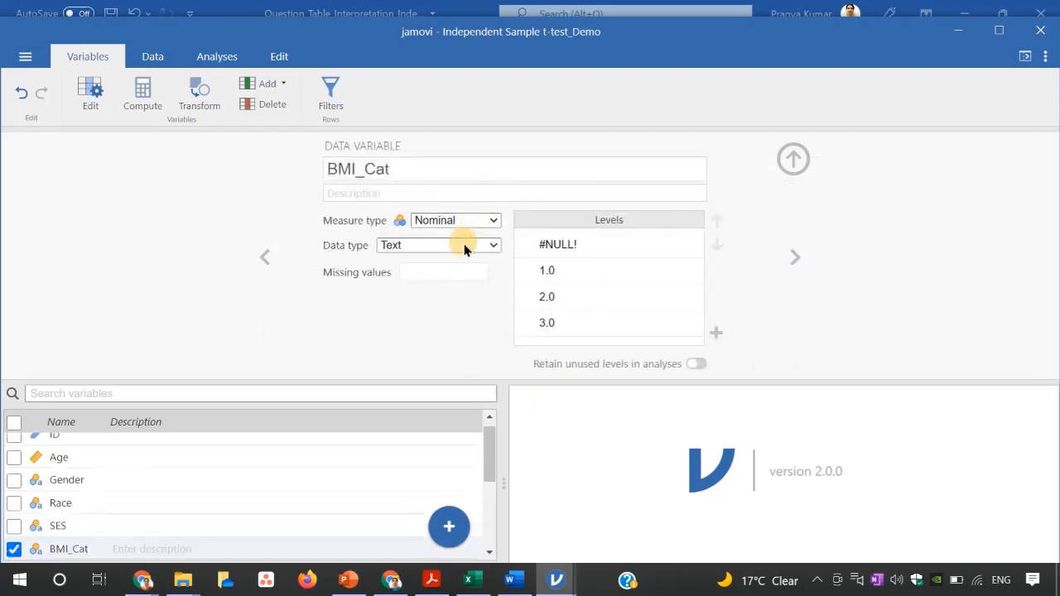
{"action": "left_click", "coordinate": [491, 244]}
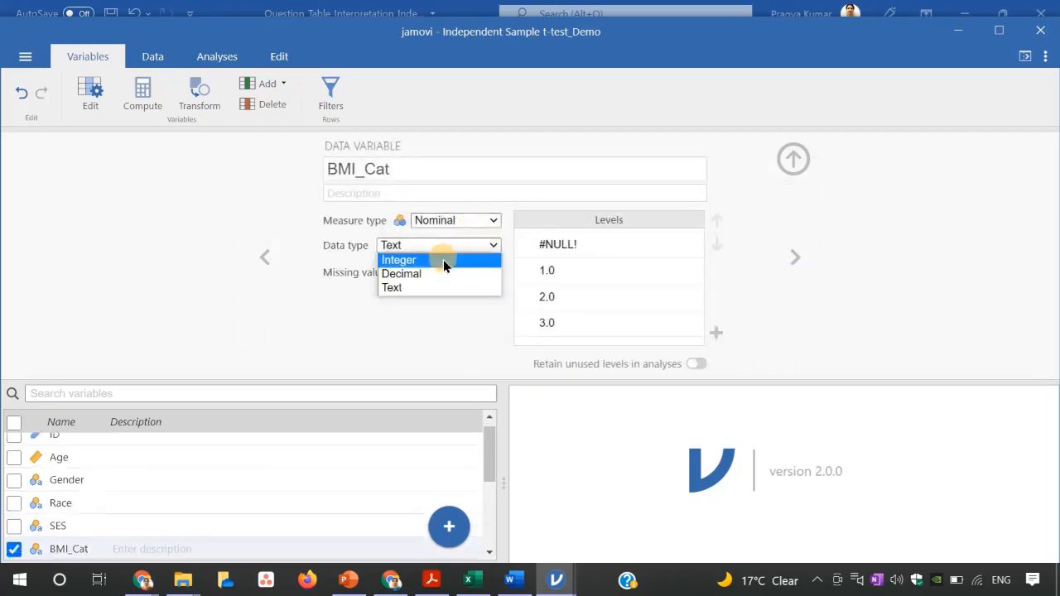
{"action": "left_click", "coordinate": [439, 262]}
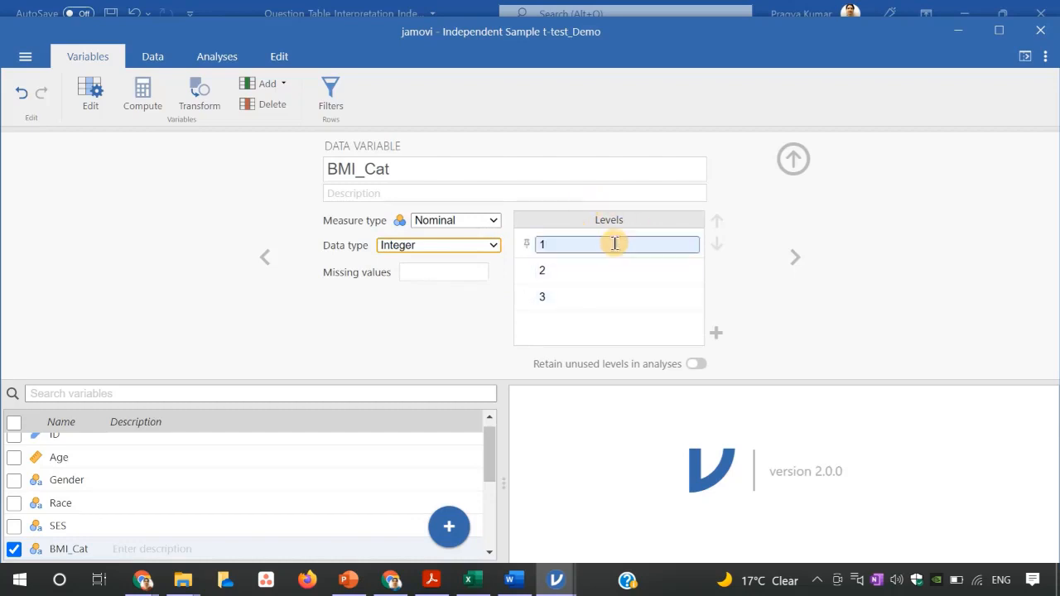
Set MI_Order as a nominal integer variable and label its levels 1 as first attack and 2 as recurrent attack.
{"action": "left_click", "coordinate": [793, 256]}
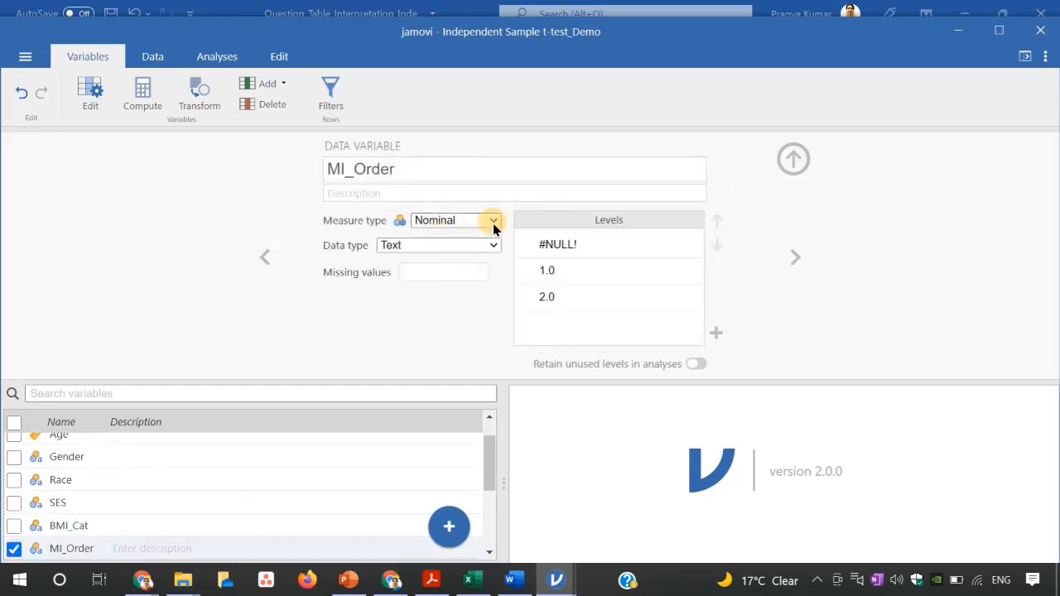
{"action": "left_click", "coordinate": [493, 245]}
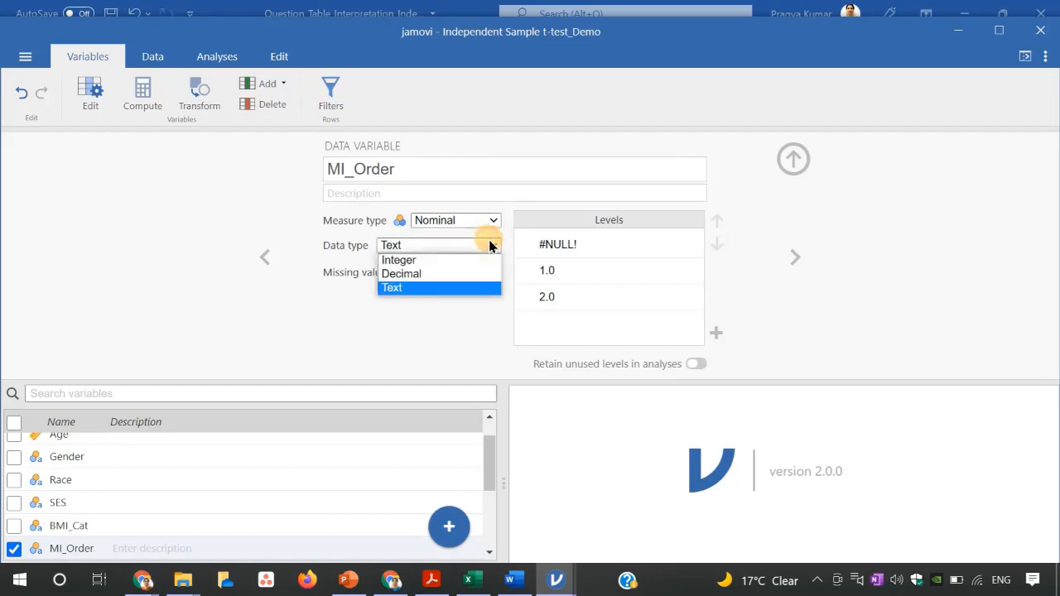
{"action": "left_click", "coordinate": [448, 270]}
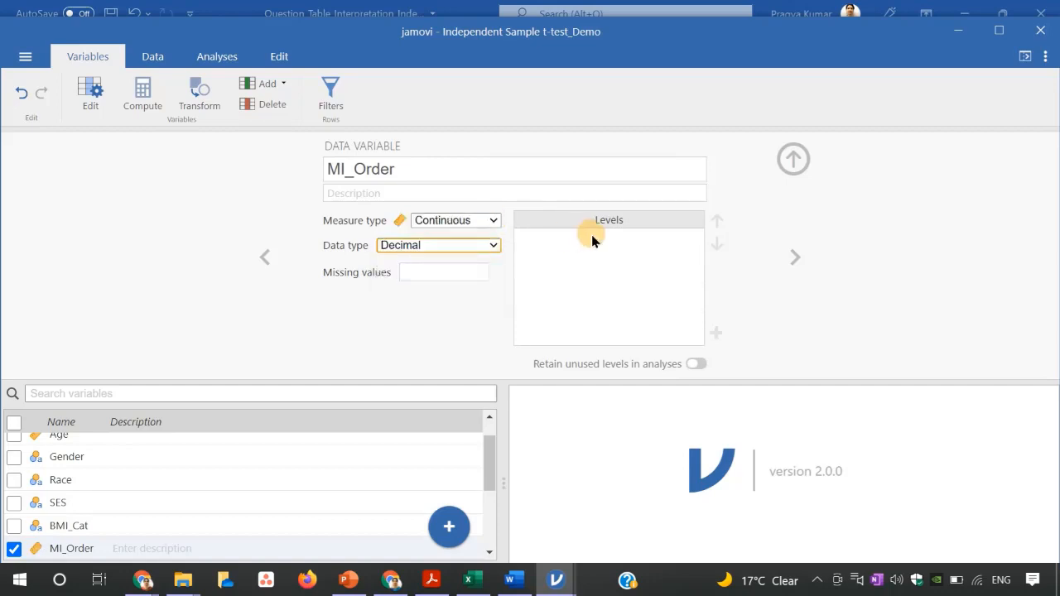
{"action": "left_click", "coordinate": [559, 244]}
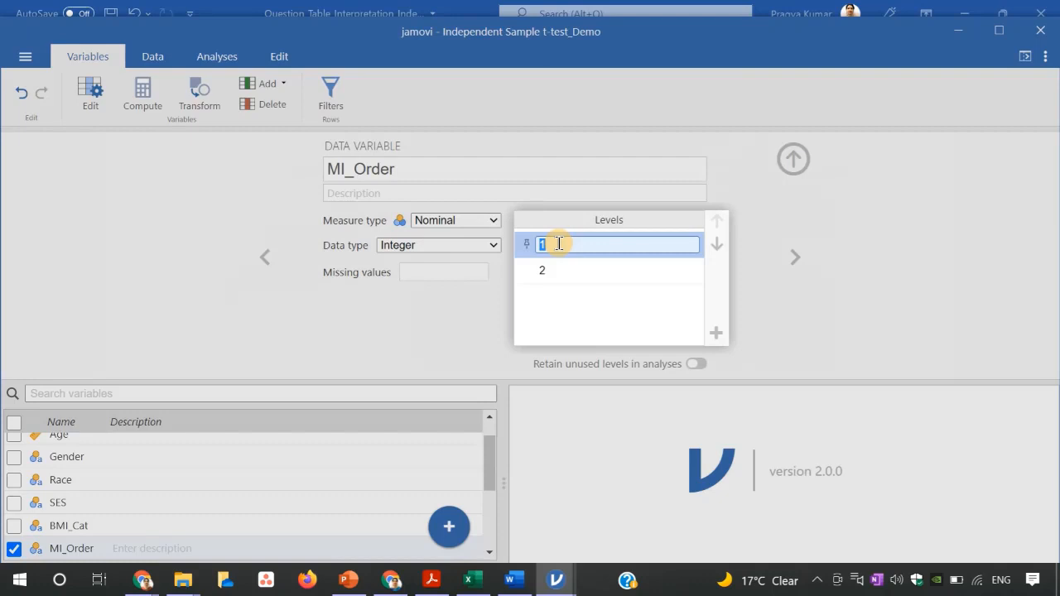
{"action": "type", "text": "first attack"}
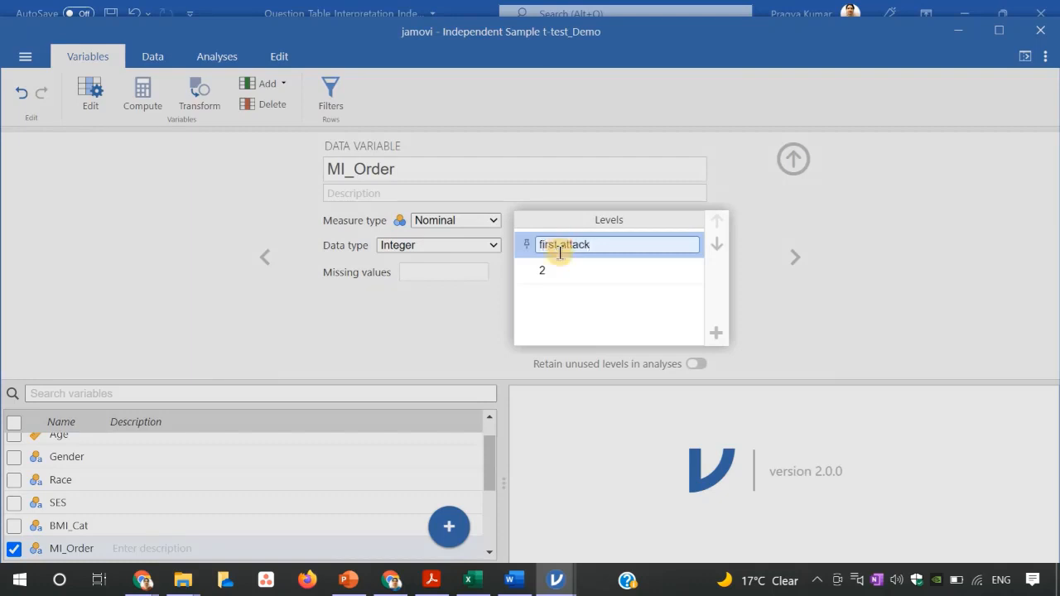
{"action": "left_click", "coordinate": [564, 272]}
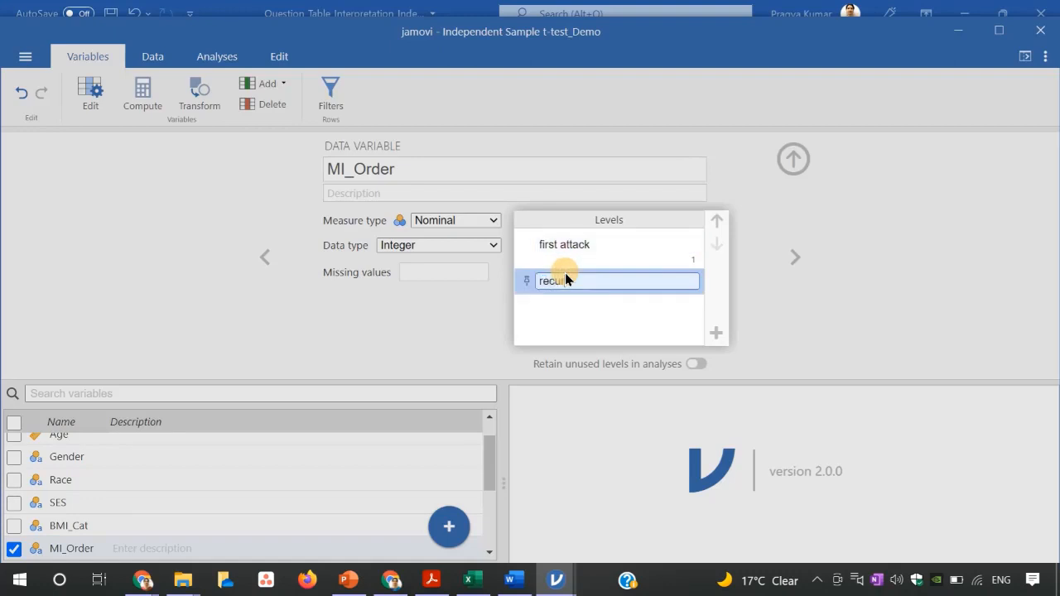
{"action": "type", "text": "recurrent atta"}
{"action": "type", "text": "ck"}
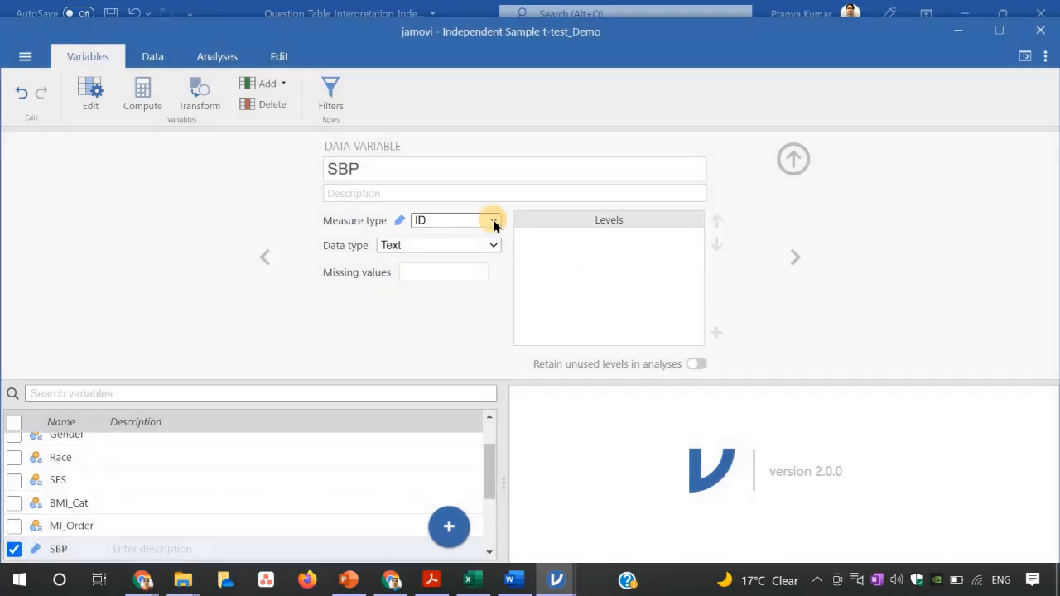
Set the SBP variable's measure type to Continuous and its data type to Integer.
{"action": "left_click", "coordinate": [489, 219]}
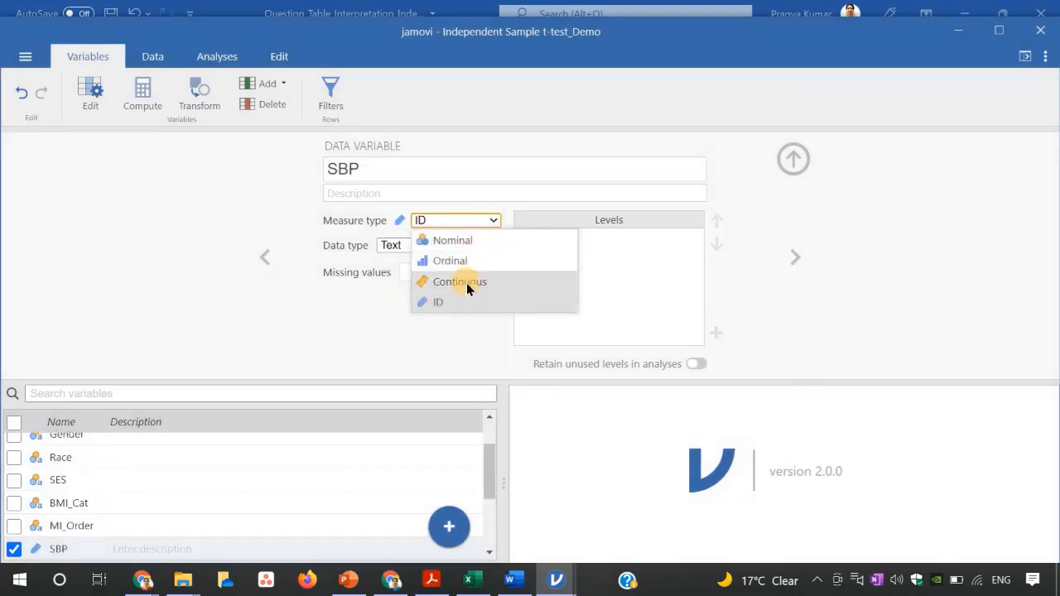
{"action": "left_click", "coordinate": [466, 283]}
{"action": "left_click", "coordinate": [495, 245]}
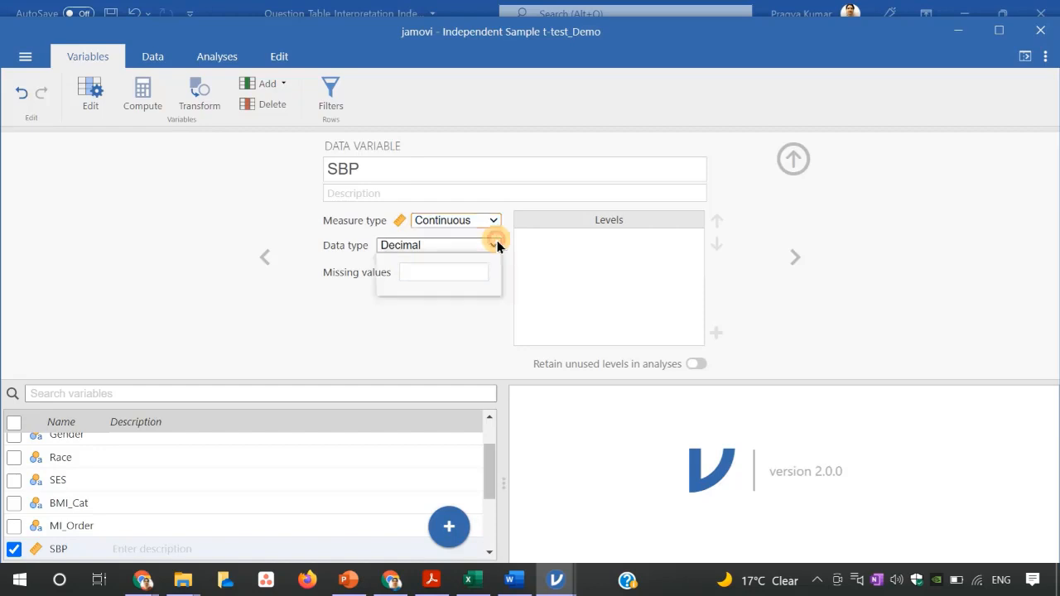
{"action": "left_click", "coordinate": [465, 262]}
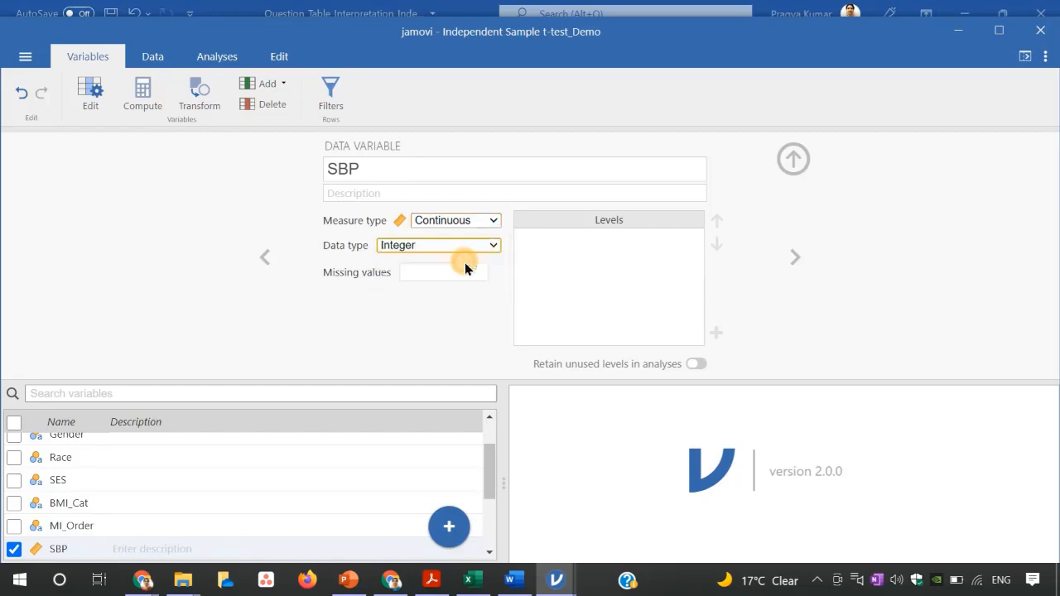
Set the DBP variable's measure type to Continuous.
{"action": "left_click", "coordinate": [794, 257]}
{"action": "left_click", "coordinate": [492, 221]}
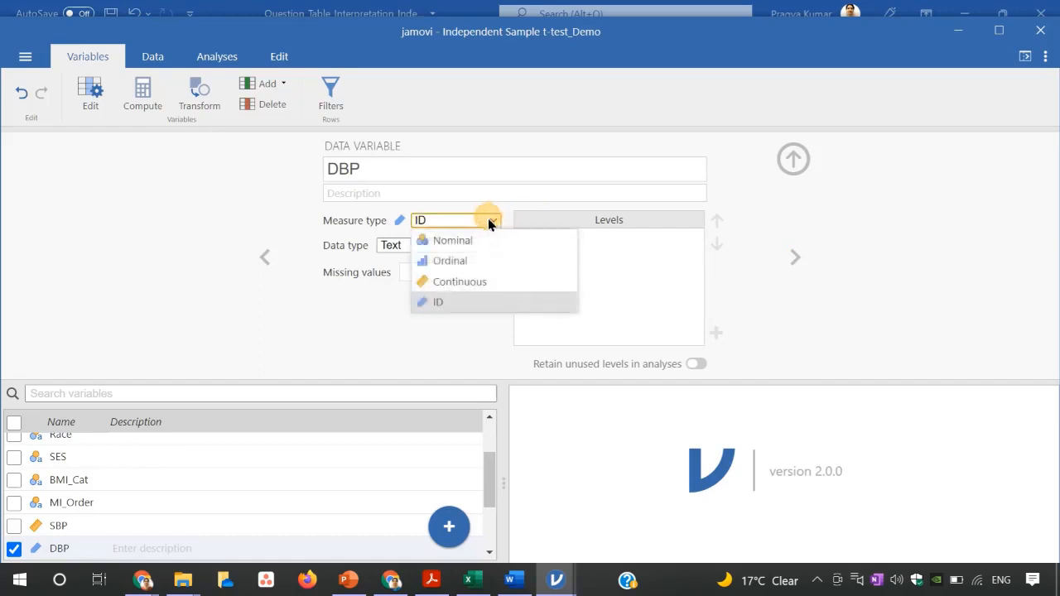
{"action": "left_click", "coordinate": [465, 279]}
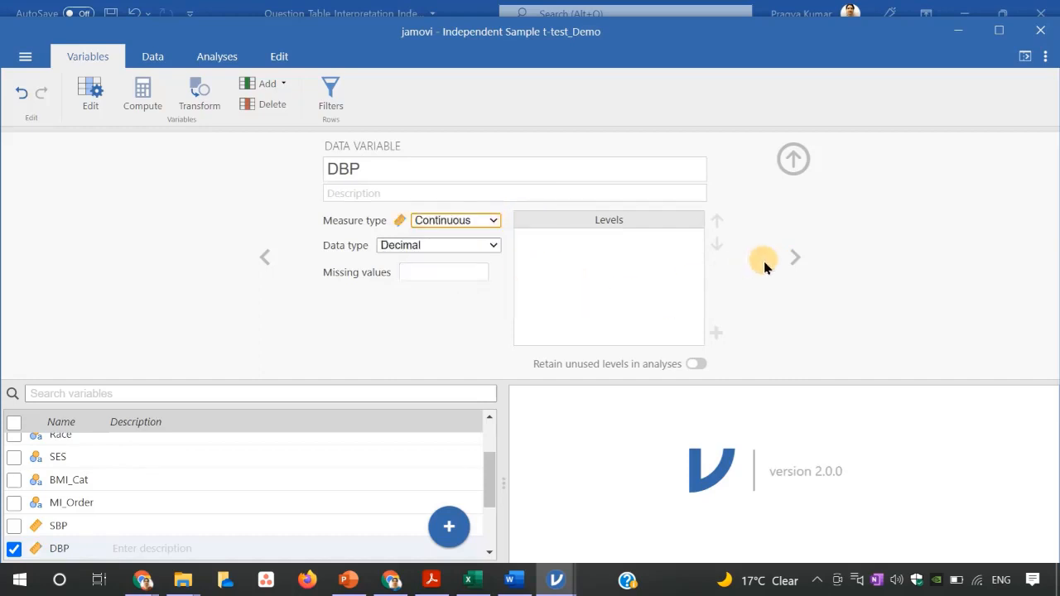
Change the SBP variable's data type to Decimal.
{"action": "left_click", "coordinate": [265, 256]}
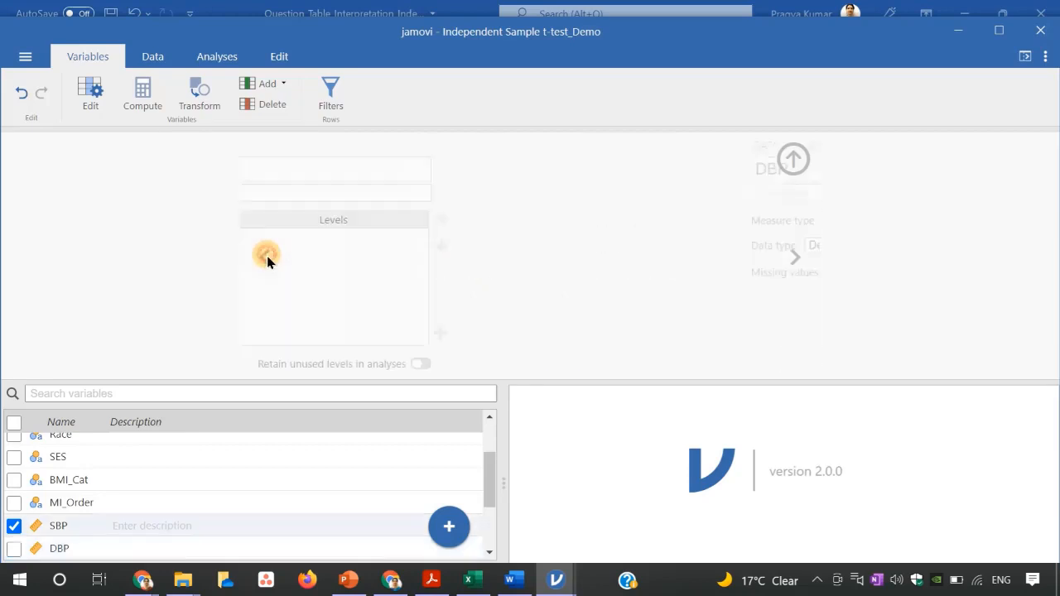
{"action": "left_click", "coordinate": [493, 243]}
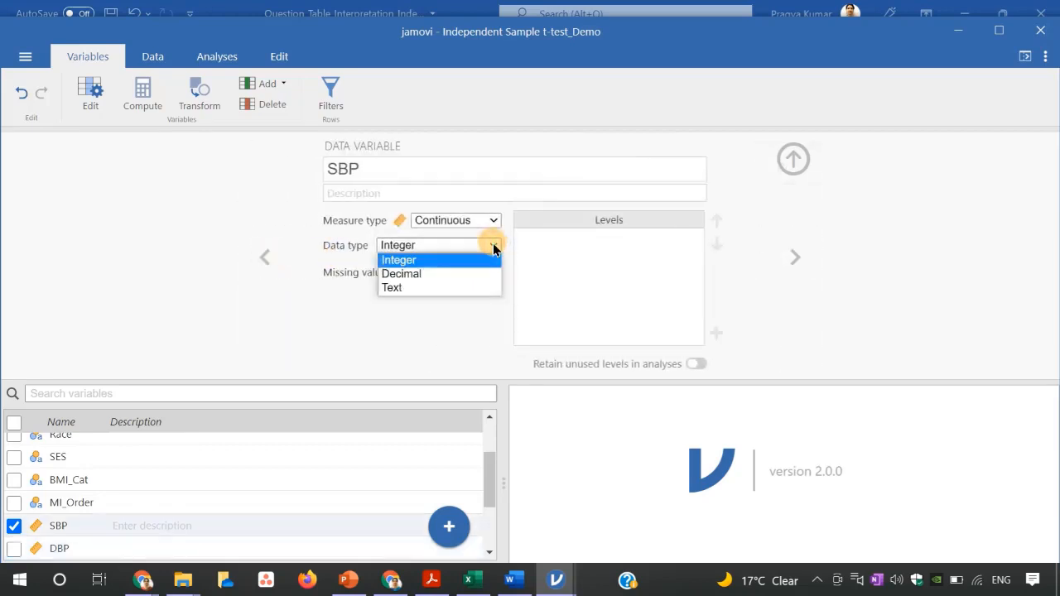
{"action": "left_click", "coordinate": [463, 273]}
Set the TP variable's measure type to Continuous.
{"action": "left_click", "coordinate": [788, 261]}
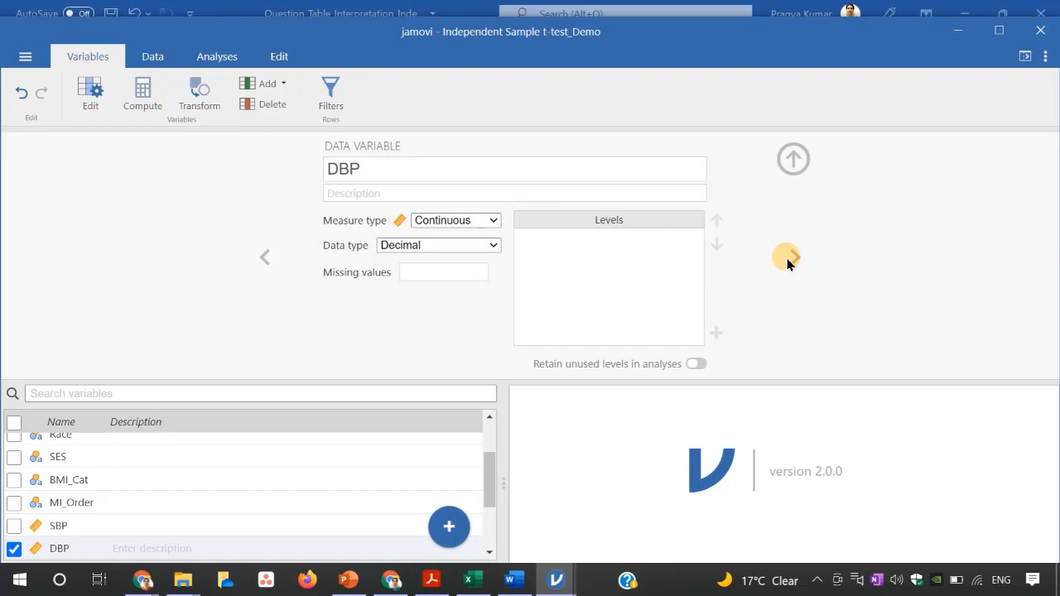
{"action": "left_click", "coordinate": [788, 261]}
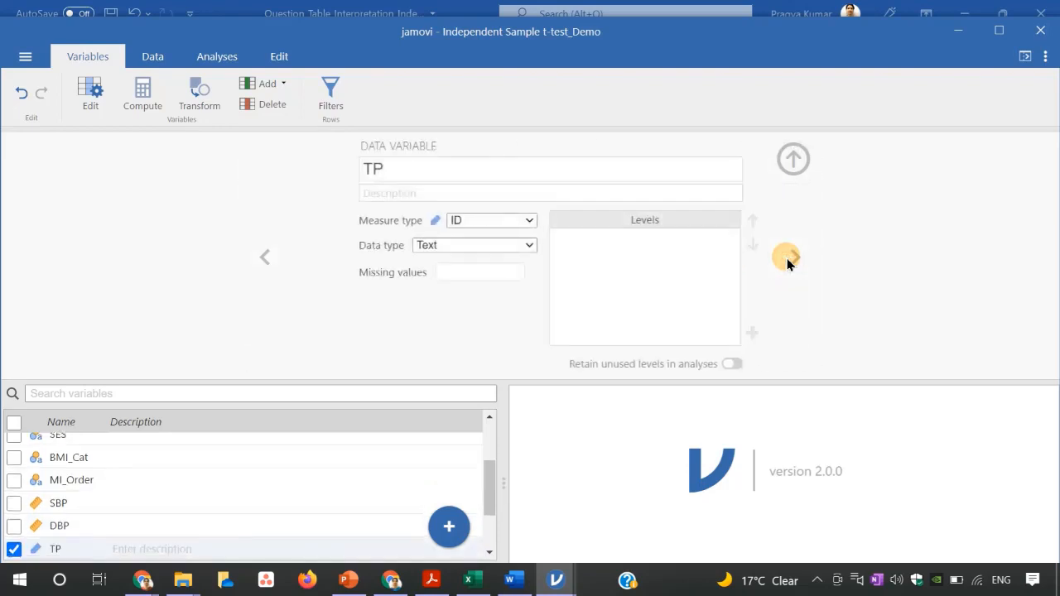
{"action": "left_click", "coordinate": [492, 220]}
{"action": "left_click", "coordinate": [460, 278]}
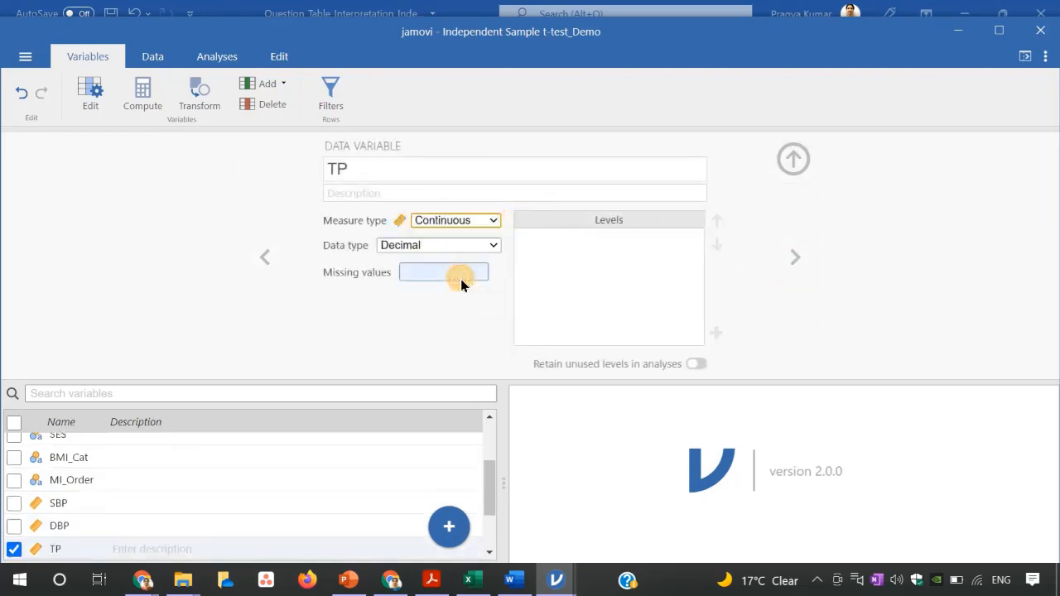
Set the Cholesterol variable's measure type to Continuous and close the variable setup.
{"action": "left_click", "coordinate": [794, 256]}
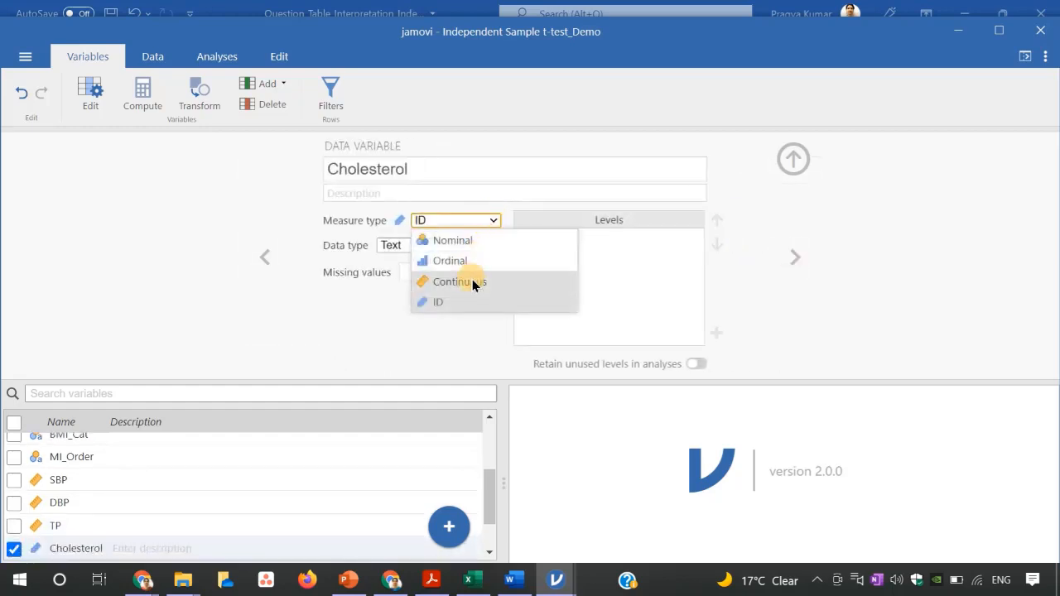
{"action": "left_click", "coordinate": [472, 281]}
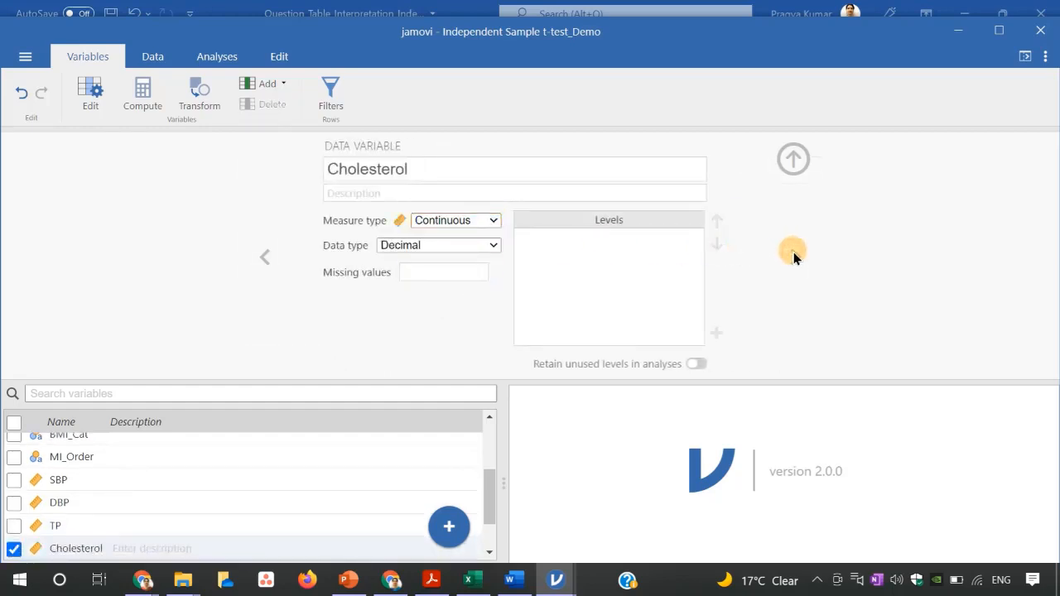
{"action": "left_click", "coordinate": [791, 157]}
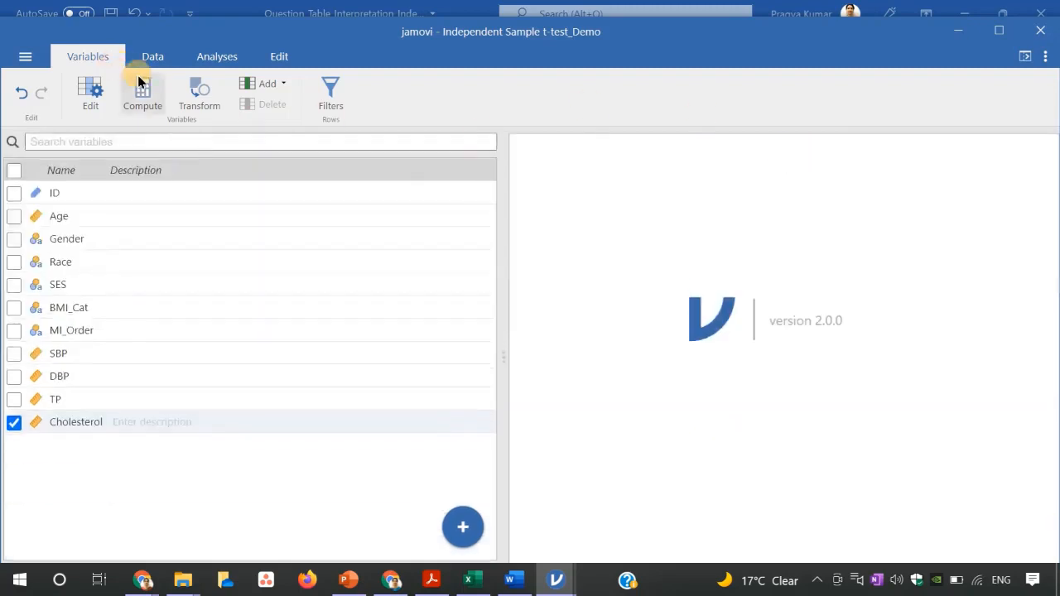
Open a new Independent Samples T-Test analysis.
{"action": "left_click", "coordinate": [152, 52]}
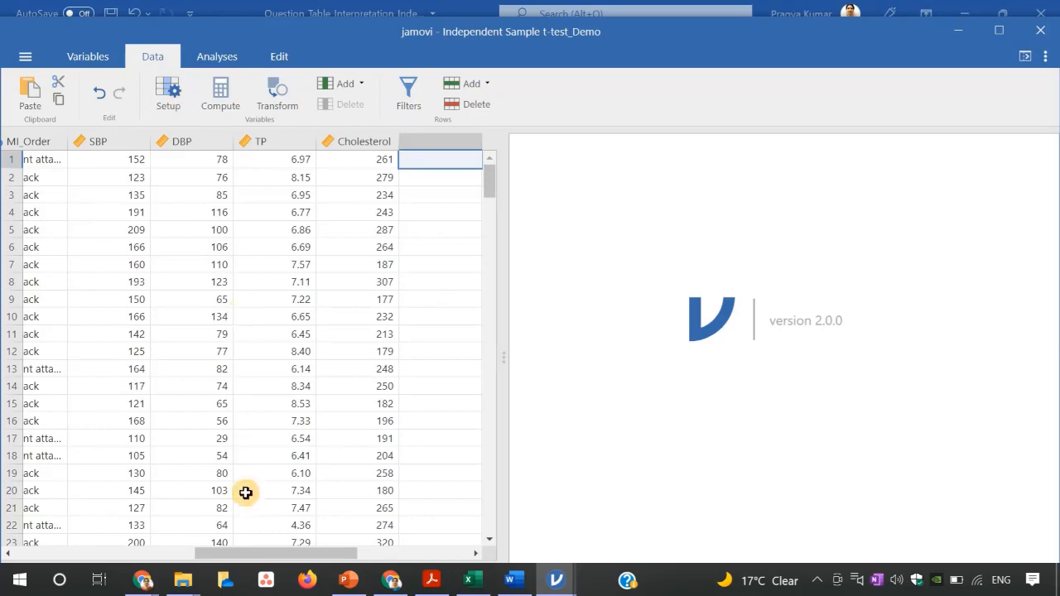
{"action": "left_click_drag", "start_coordinate": [271, 559], "coordinate": [190, 555]}
{"action": "left_click", "coordinate": [217, 60]}
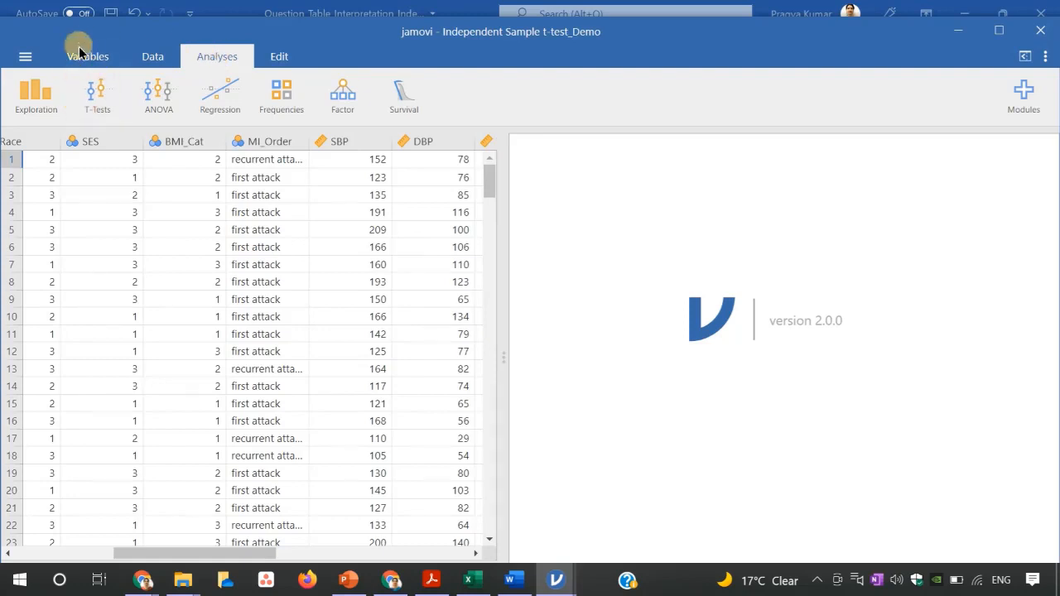
{"action": "left_click", "coordinate": [94, 97]}
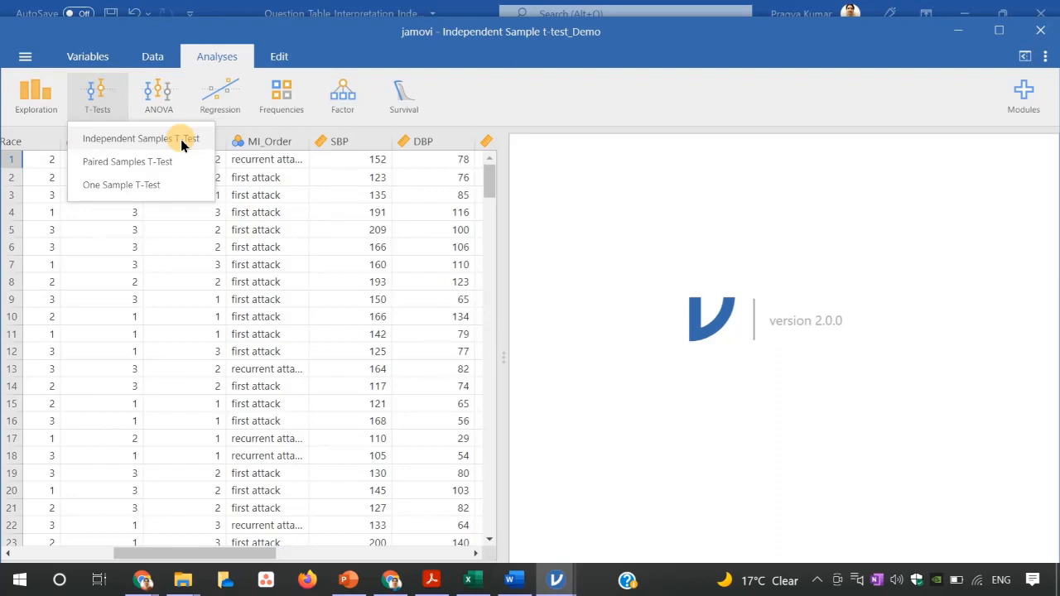
{"action": "left_click", "coordinate": [180, 140]}
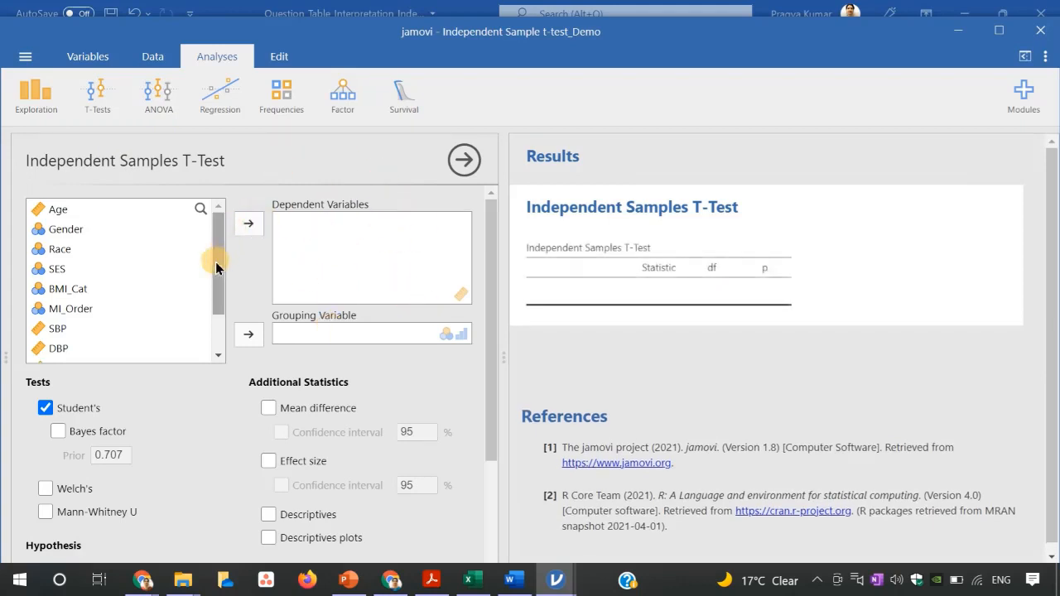
Add SBP, DBP and TP as dependent variables of the t-test.
{"action": "left_click_drag", "start_coordinate": [216, 262], "coordinate": [216, 299]}
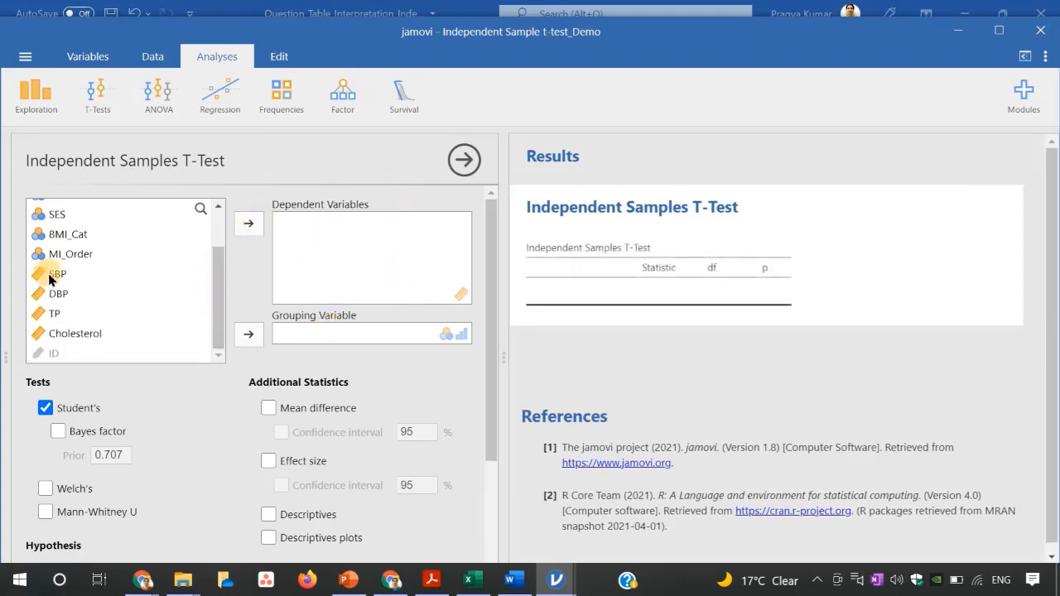
{"action": "left_click", "coordinate": [49, 273]}
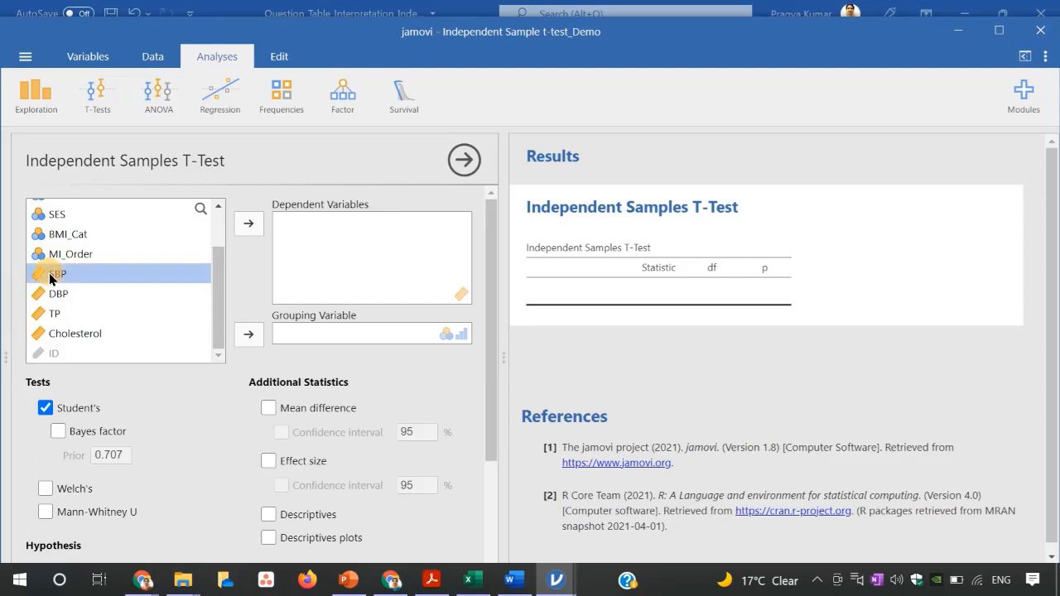
{"action": "left_click", "coordinate": [53, 292], "text": "shift"}
{"action": "left_click", "coordinate": [57, 319], "text": "shift"}
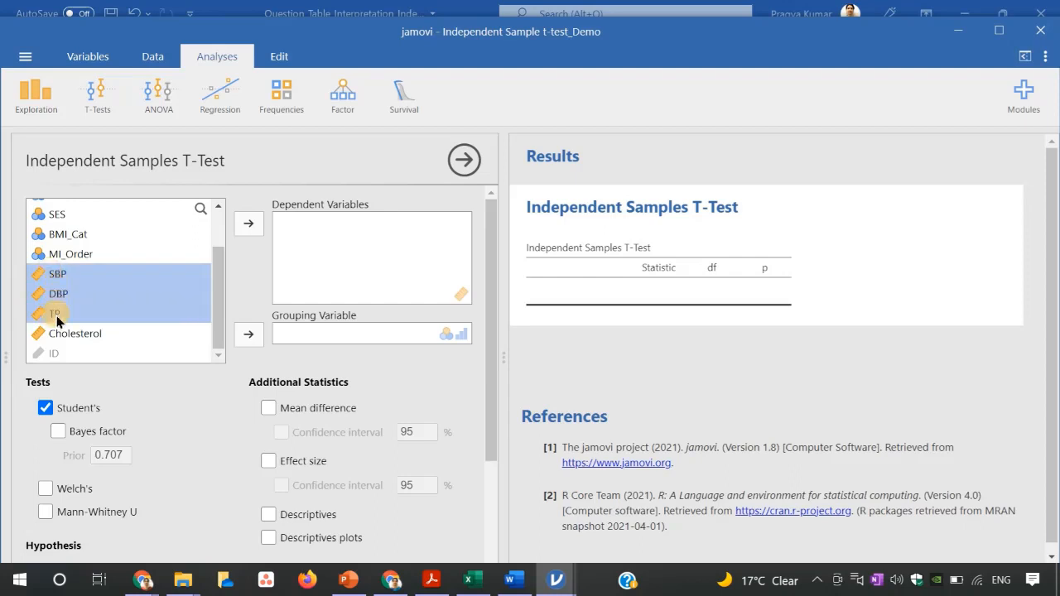
{"action": "left_click", "coordinate": [251, 222]}
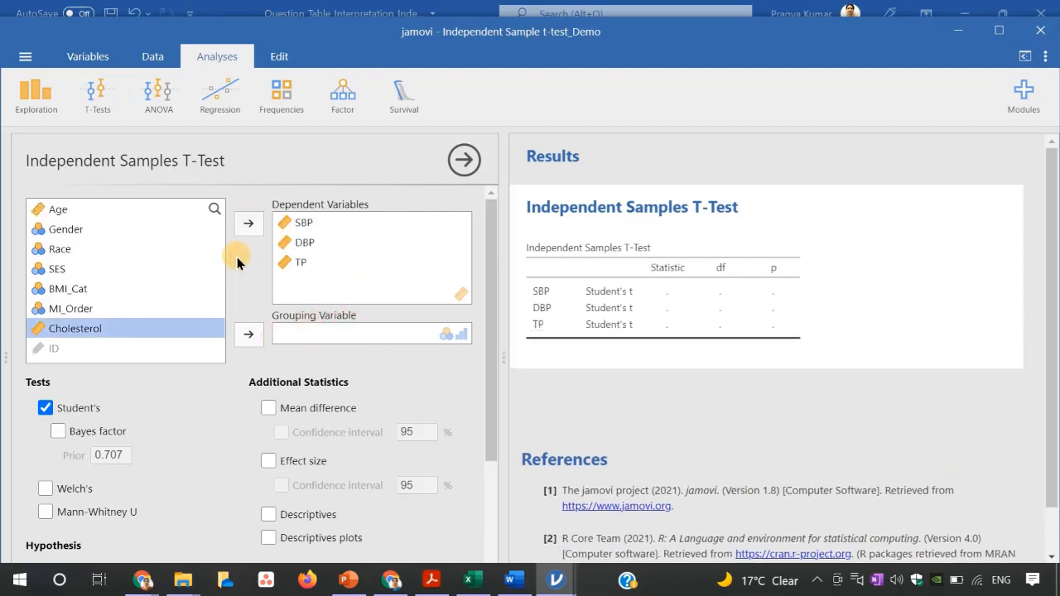
Set MI_Order as the t-test's grouping variable.
{"action": "left_click", "coordinate": [85, 311]}
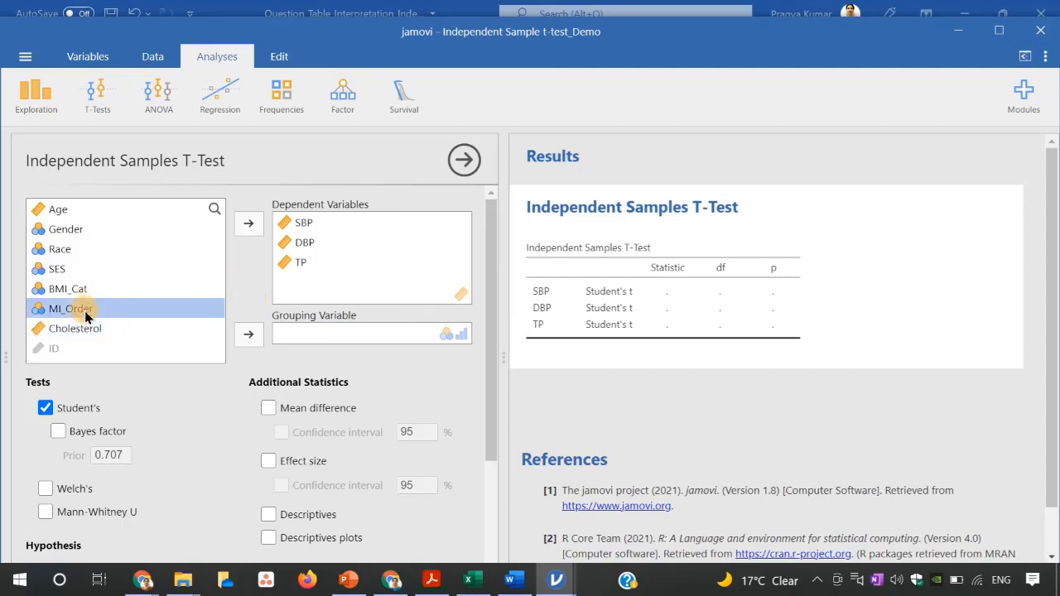
{"action": "left_click", "coordinate": [248, 333]}
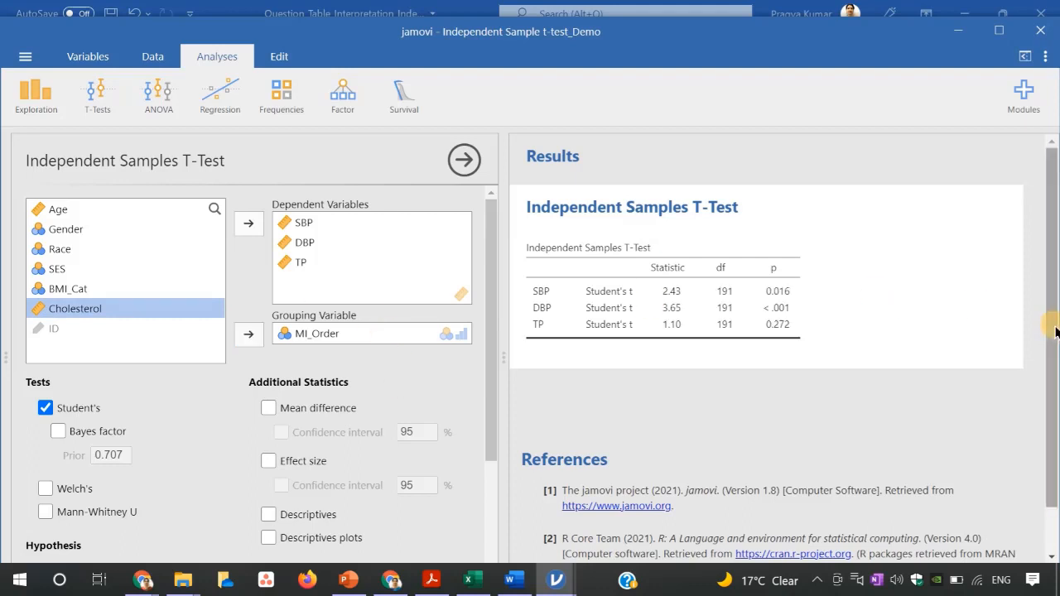
{"action": "left_click_drag", "start_coordinate": [1054, 333], "coordinate": [1054, 356]}
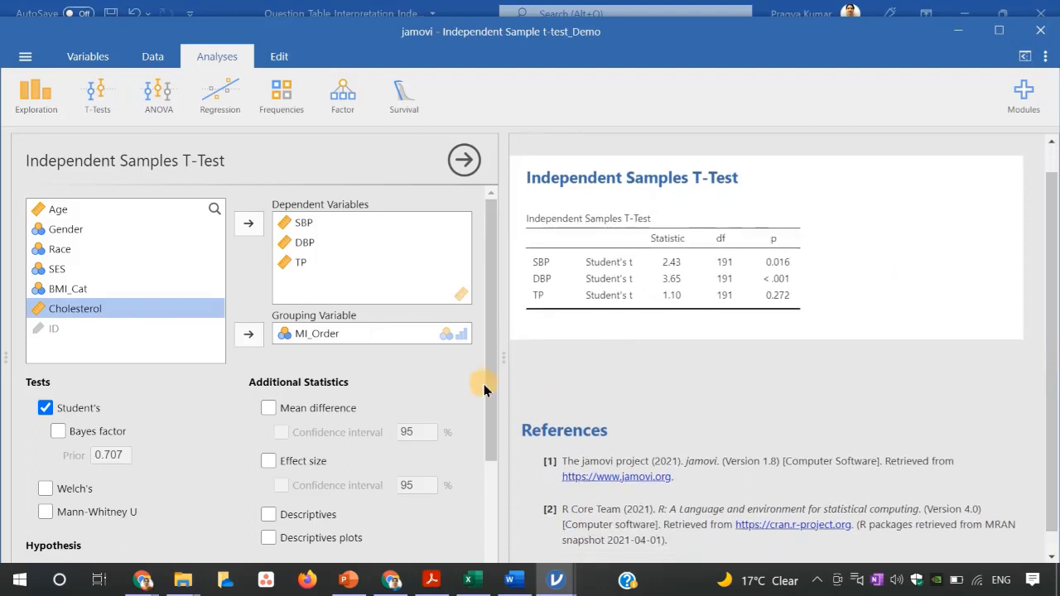
{"action": "left_click_drag", "start_coordinate": [488, 384], "coordinate": [489, 438]}
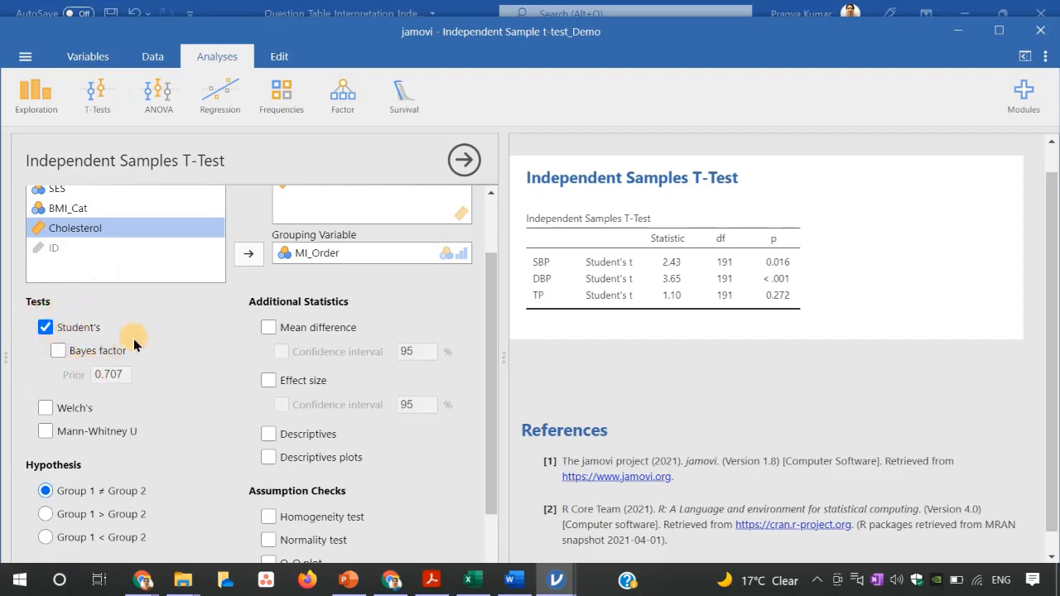
Add Welch's test and group descriptives to the t-test output.
{"action": "left_click", "coordinate": [45, 408]}
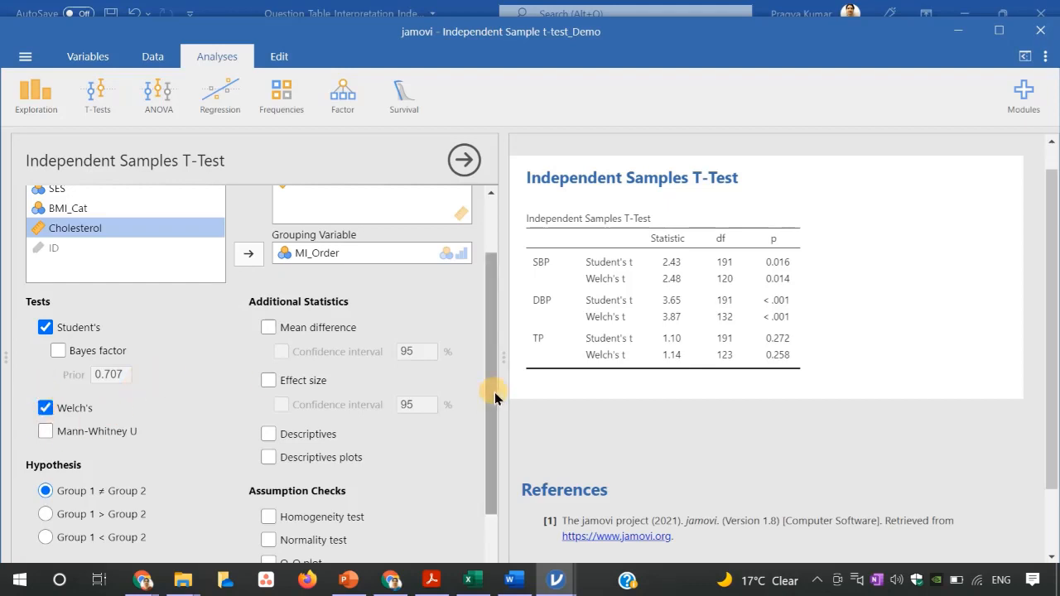
{"action": "left_click_drag", "start_coordinate": [493, 392], "coordinate": [495, 433]}
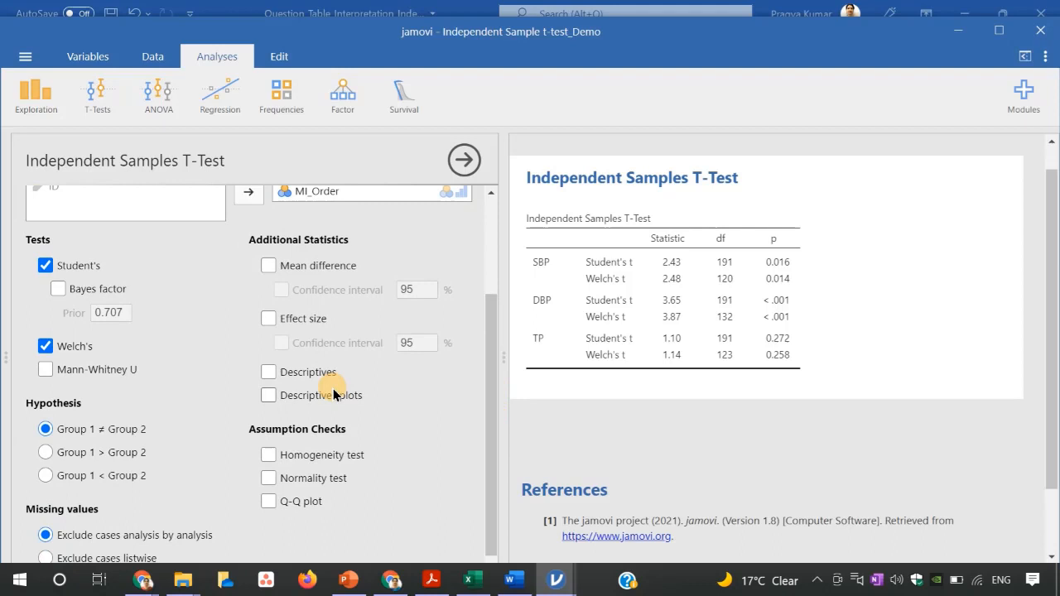
{"action": "left_click", "coordinate": [268, 372]}
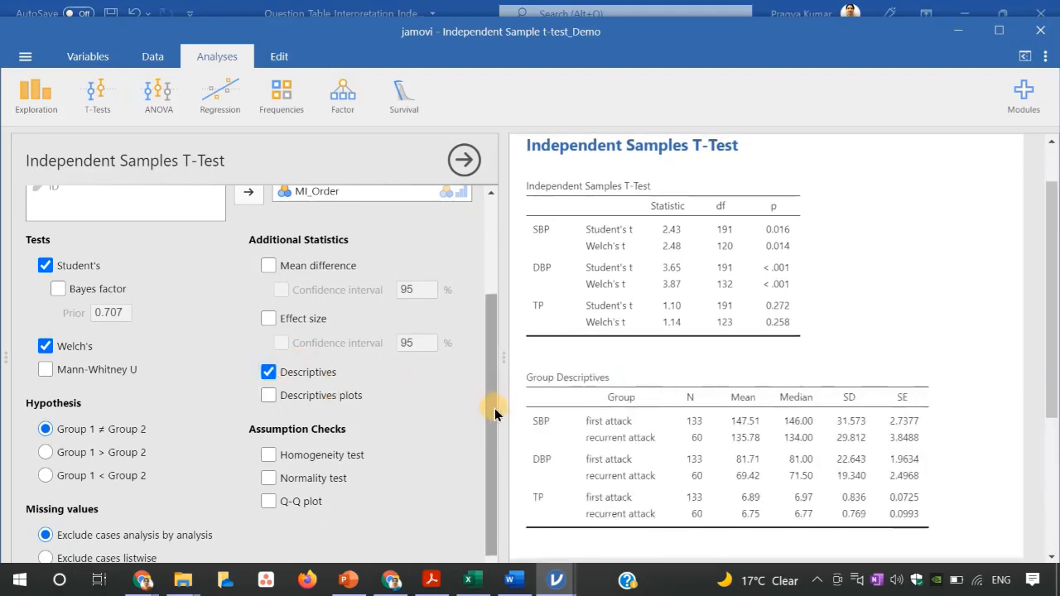
Turn on the homogeneity and normality assumption checks for the t-test.
{"action": "left_click_drag", "start_coordinate": [487, 399], "coordinate": [487, 427]}
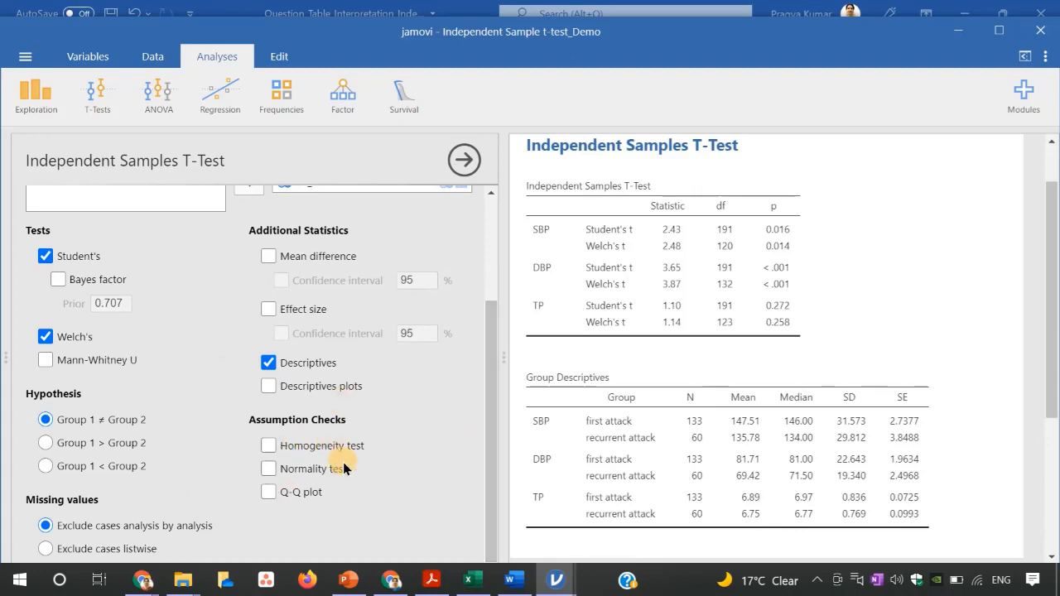
{"action": "left_click", "coordinate": [266, 446]}
{"action": "left_click", "coordinate": [266, 468]}
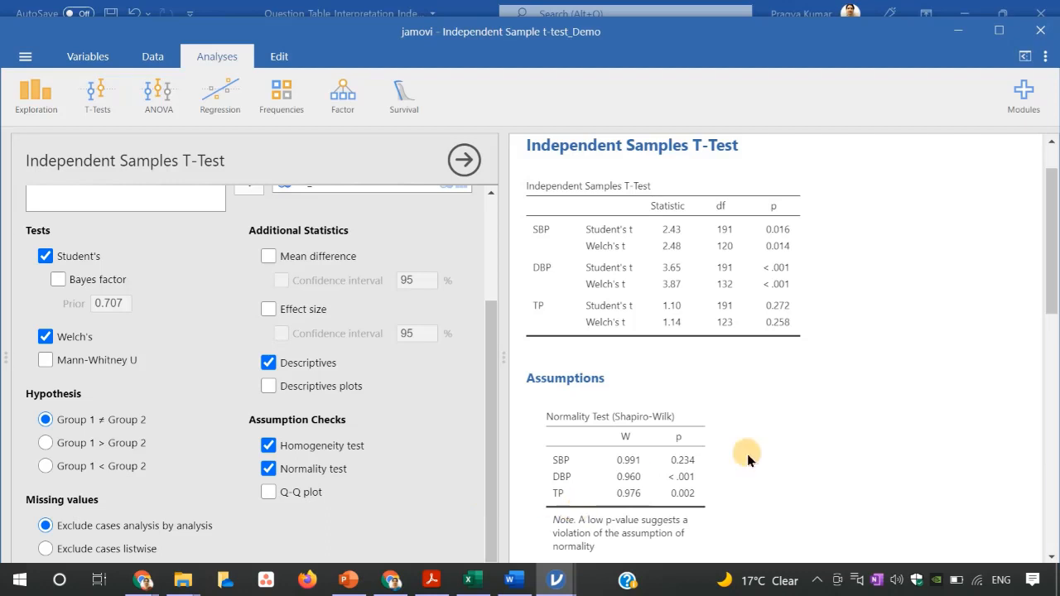
{"action": "left_click_drag", "start_coordinate": [1051, 258], "coordinate": [1052, 274]}
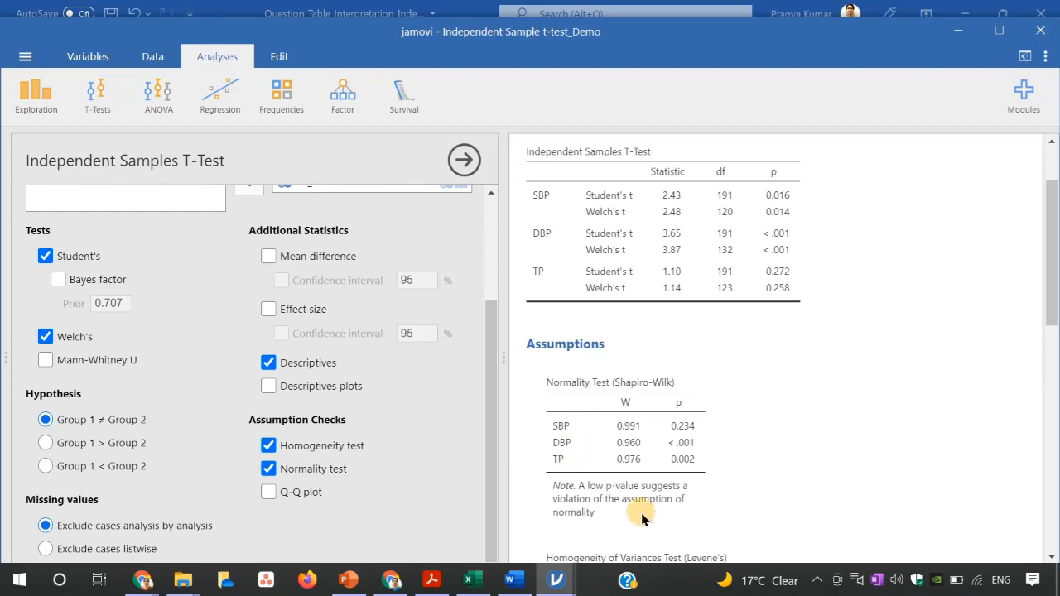
Add Q-Q plots to the assumption checks and scroll through the plots for SBP, DBP and TP.
{"action": "left_click", "coordinate": [268, 492]}
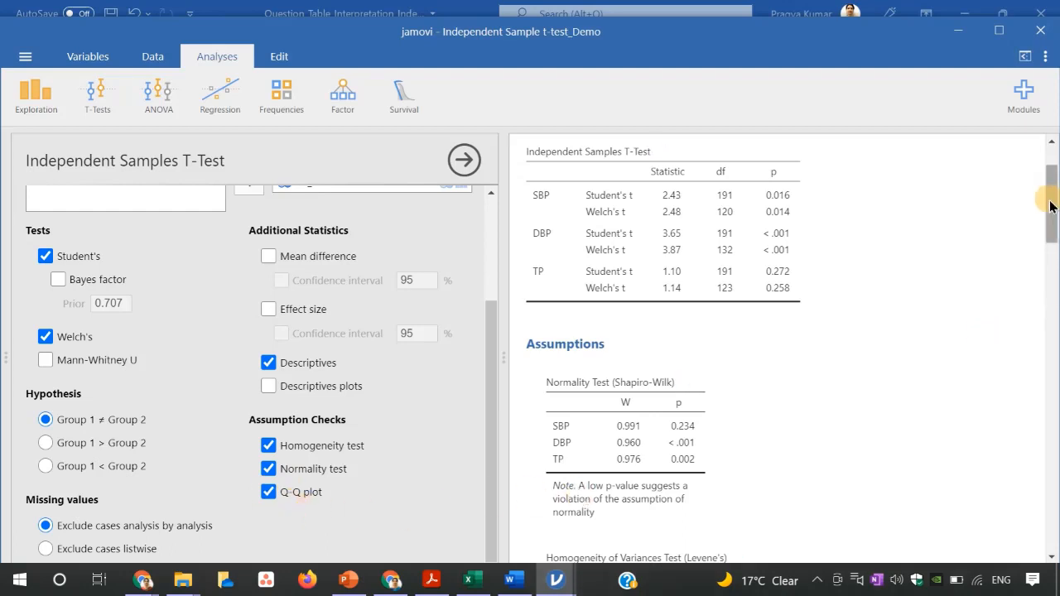
{"action": "left_click_drag", "start_coordinate": [1050, 201], "coordinate": [1052, 335]}
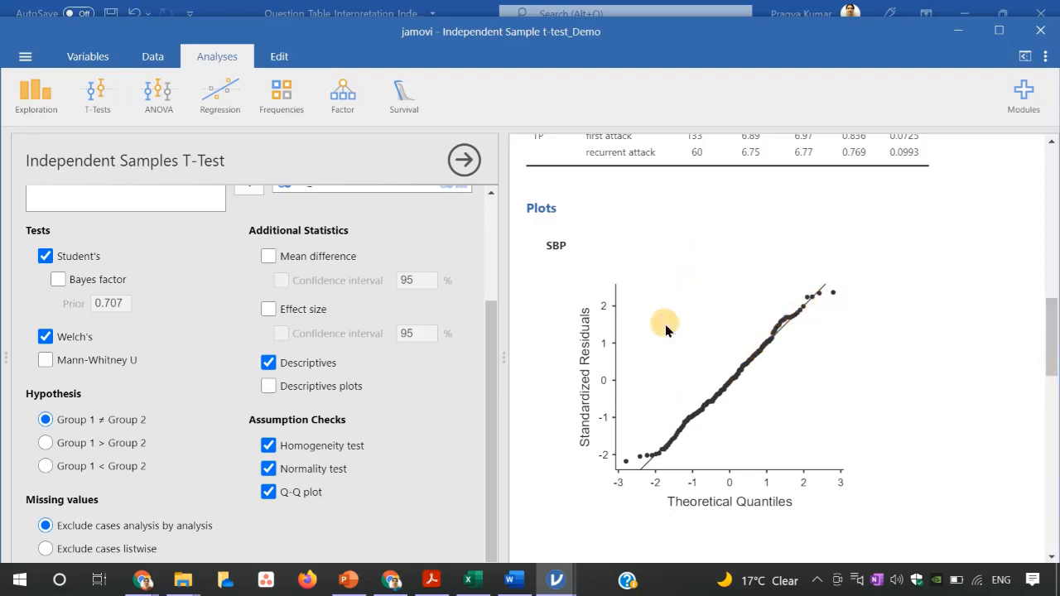
{"action": "left_click_drag", "start_coordinate": [1050, 340], "coordinate": [1050, 457]}
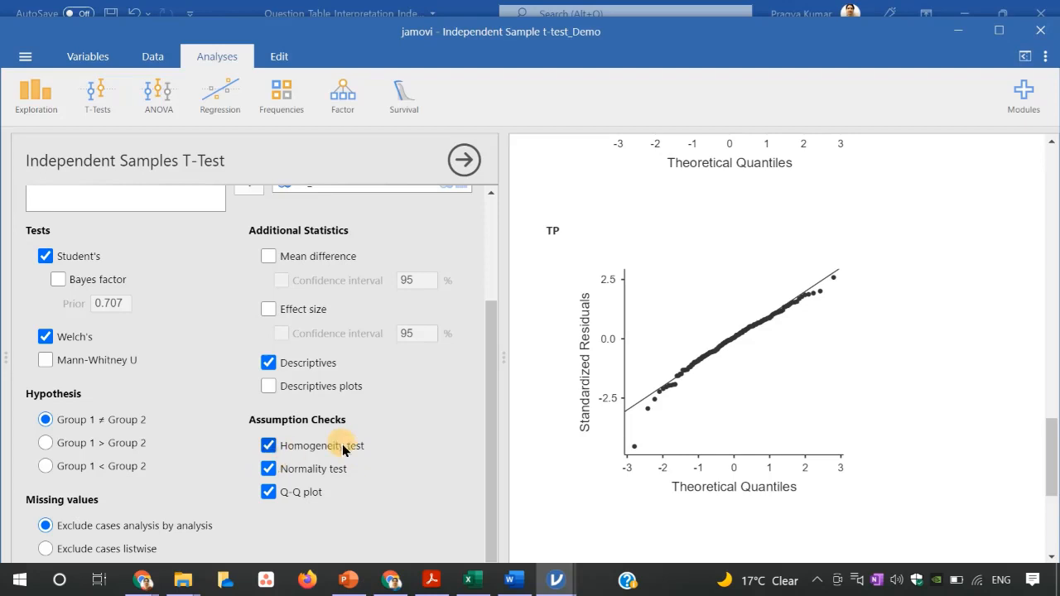
Turn off the normality test, keeping the homogeneity test and Q-Q plots.
{"action": "left_click", "coordinate": [267, 469]}
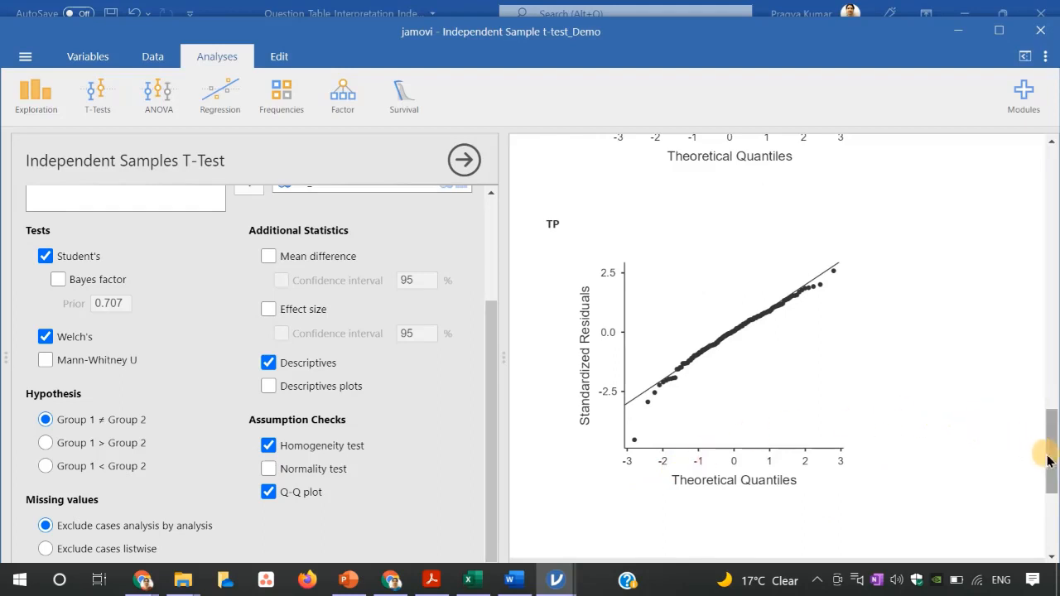
{"action": "left_click_drag", "start_coordinate": [1048, 461], "coordinate": [1043, 270]}
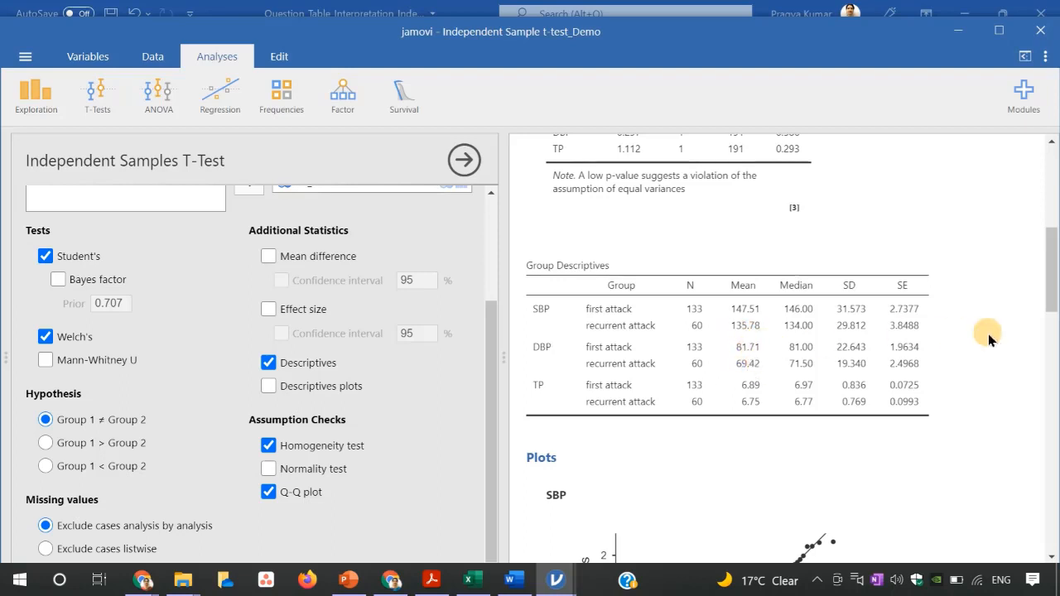
{"action": "left_click_drag", "start_coordinate": [1050, 295], "coordinate": [1051, 258]}
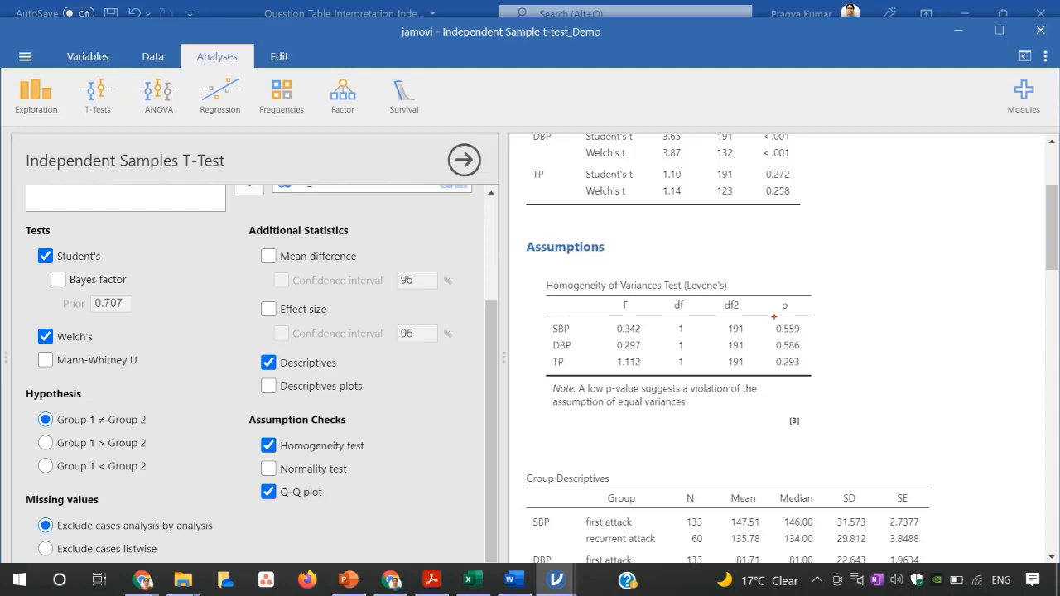
Examine the Levene's test p-values and the Student's t rows for SBP, DBP and TP in the results.
{"action": "left_click_drag", "start_coordinate": [774, 313], "coordinate": [812, 384]}
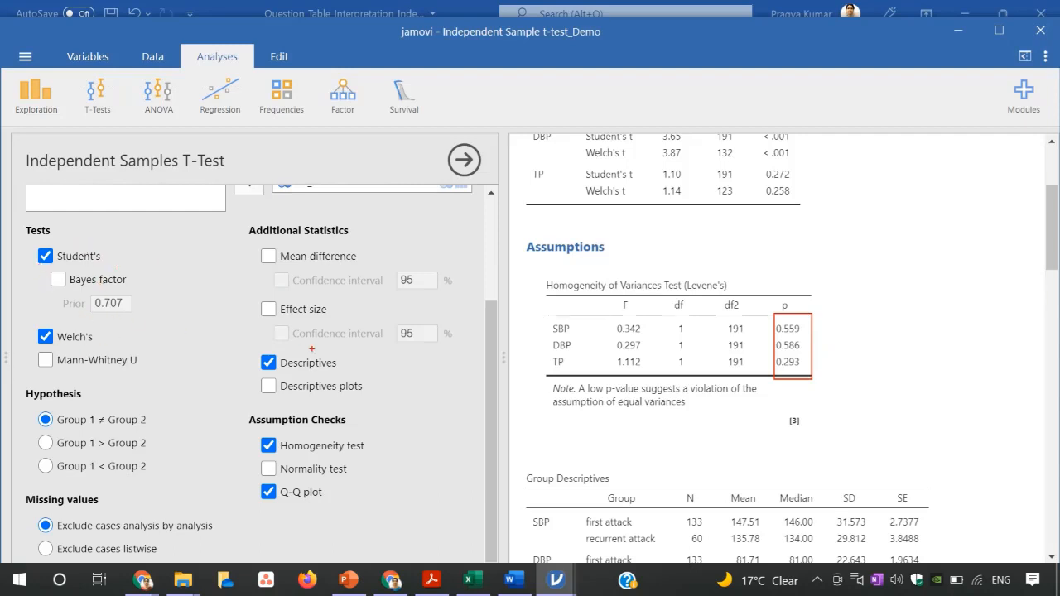
{"action": "key", "text": "Escape"}
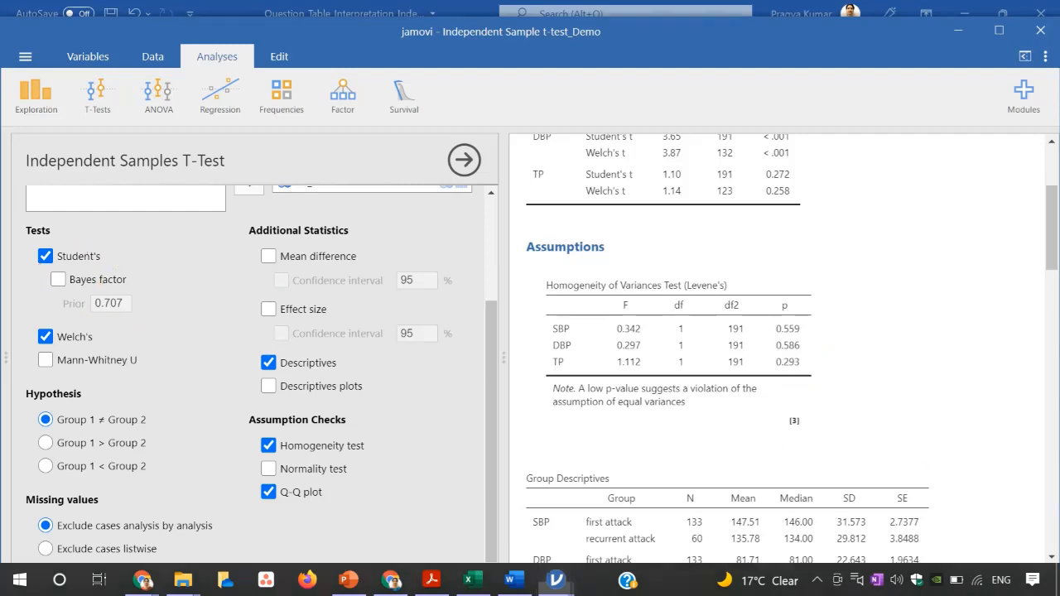
{"action": "left_click_drag", "start_coordinate": [1052, 245], "coordinate": [1048, 215]}
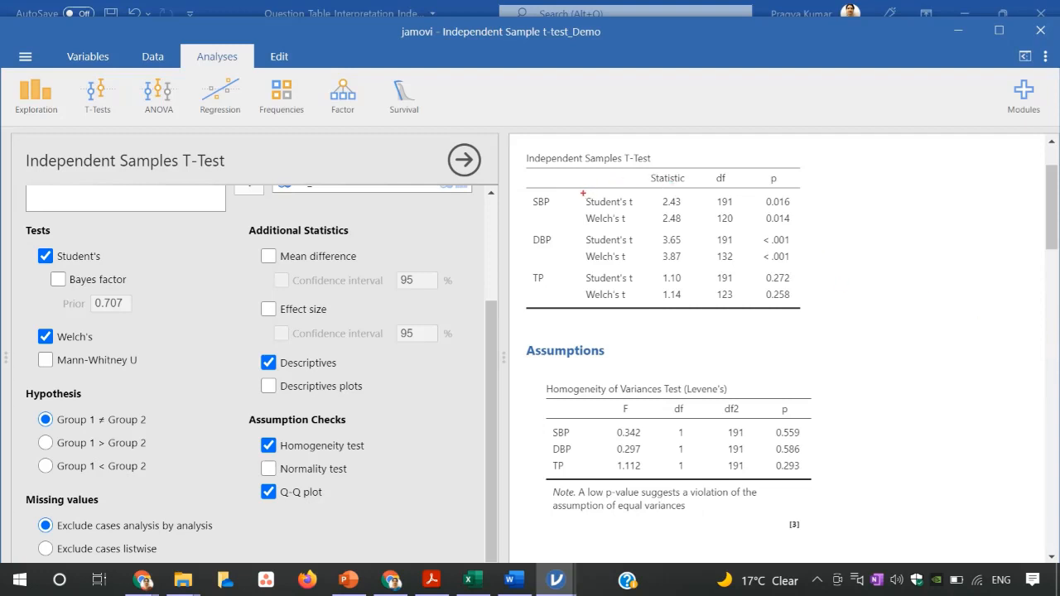
{"action": "mouse_move", "coordinate": [582, 192]}
{"action": "left_mouse_down"}
{"action": "mouse_move", "coordinate": [635, 210]}
{"action": "mouse_move", "coordinate": [794, 210]}
{"action": "left_mouse_up"}
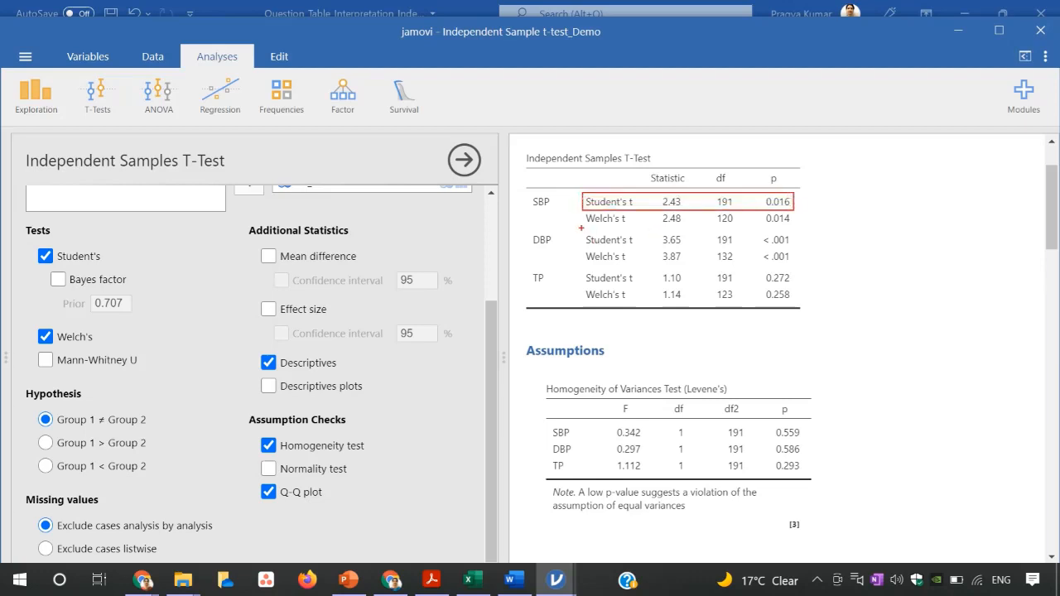
{"action": "mouse_move", "coordinate": [582, 229]}
{"action": "left_mouse_down"}
{"action": "mouse_move", "coordinate": [636, 248]}
{"action": "mouse_move", "coordinate": [798, 247]}
{"action": "left_mouse_up"}
{"action": "left_click_drag", "start_coordinate": [577, 267], "coordinate": [800, 286]}
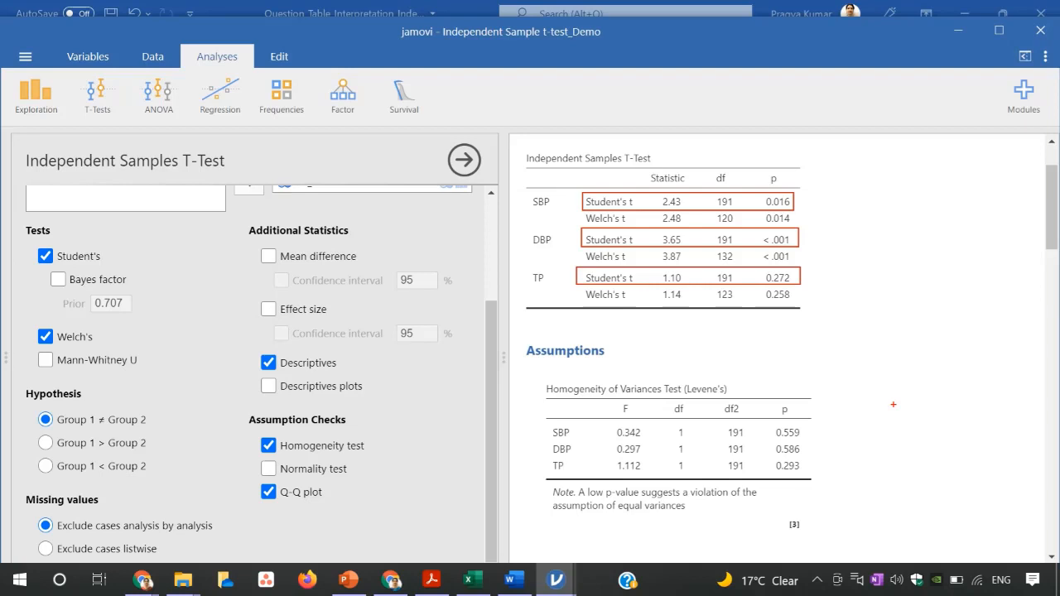
{"action": "key", "text": "Escape"}
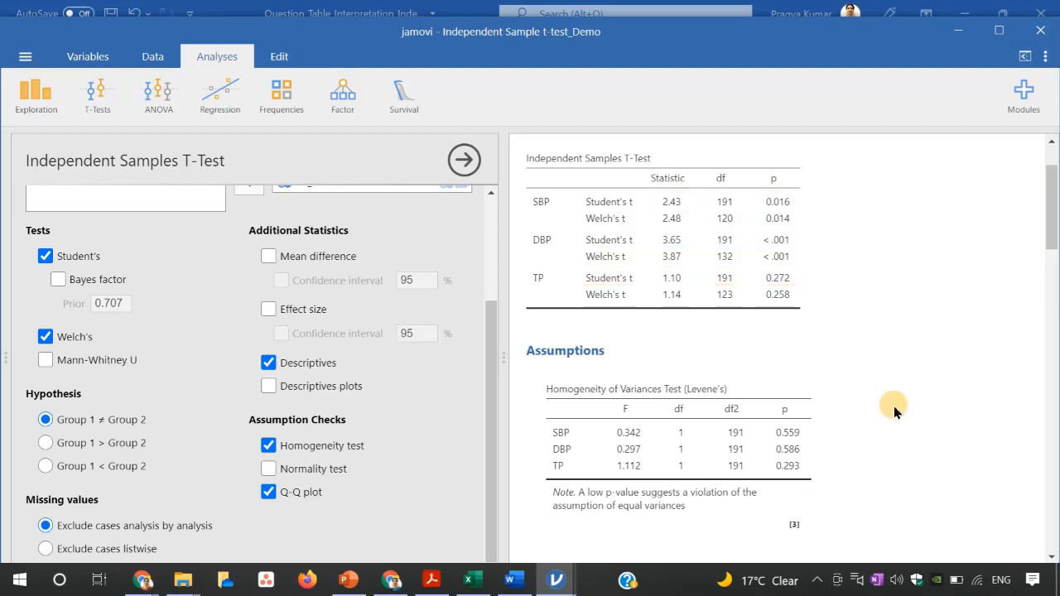
Switch to Word and bring the Question_Table_Interpretation document up full-screen.
{"action": "mouse_move", "coordinate": [515, 590]}
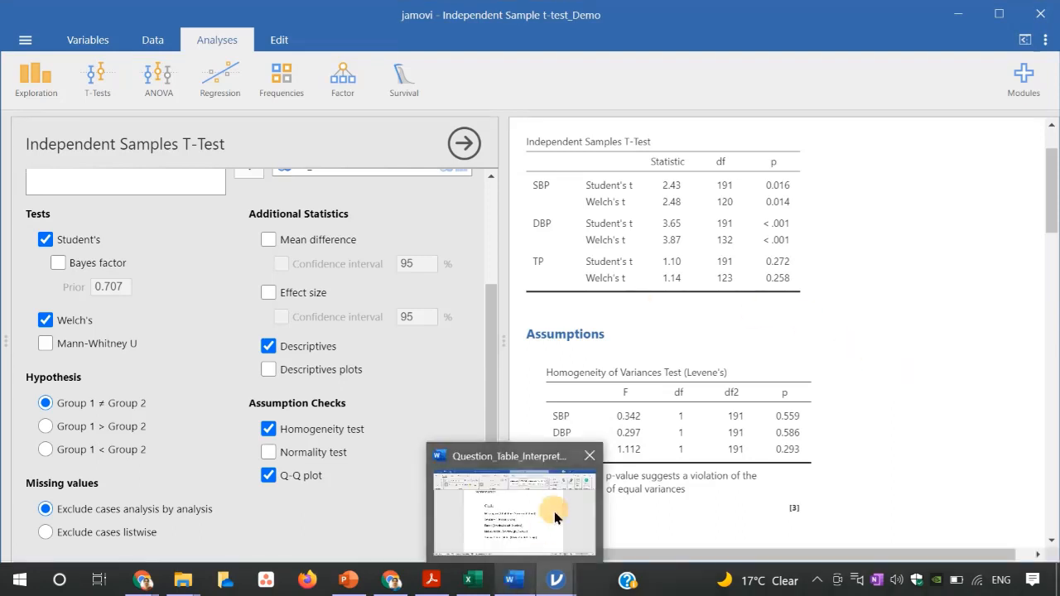
{"action": "left_click", "coordinate": [554, 512]}
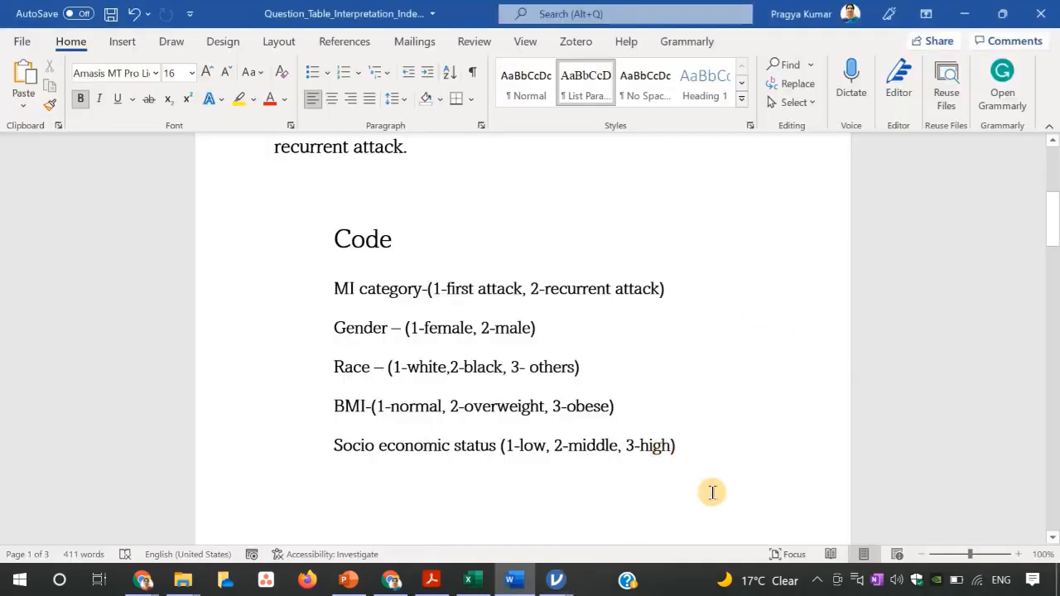
{"action": "key", "text": "super+Right"}
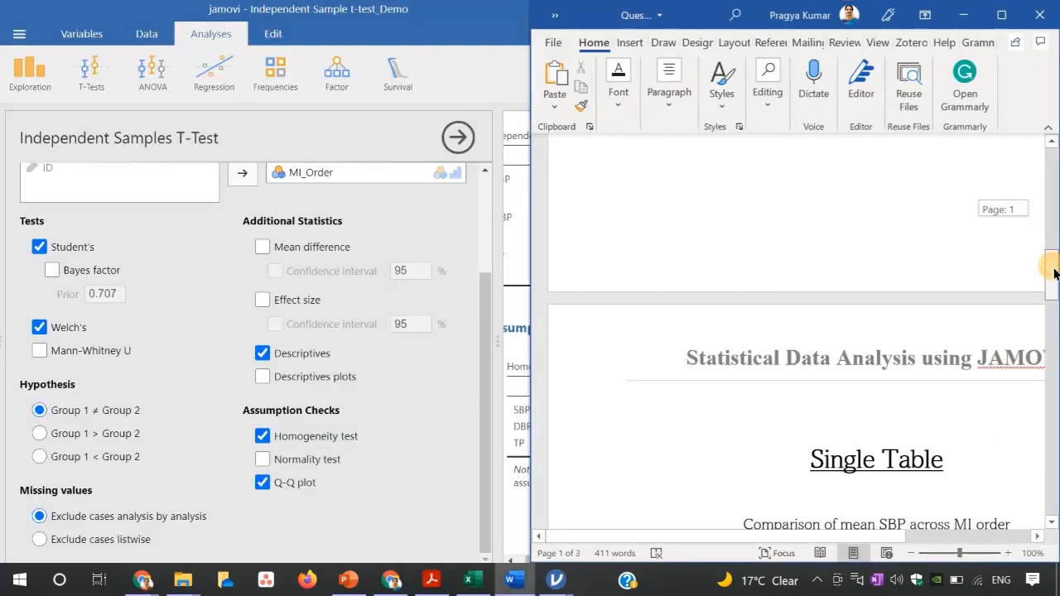
{"action": "left_click_drag", "start_coordinate": [1054, 271], "coordinate": [1055, 319]}
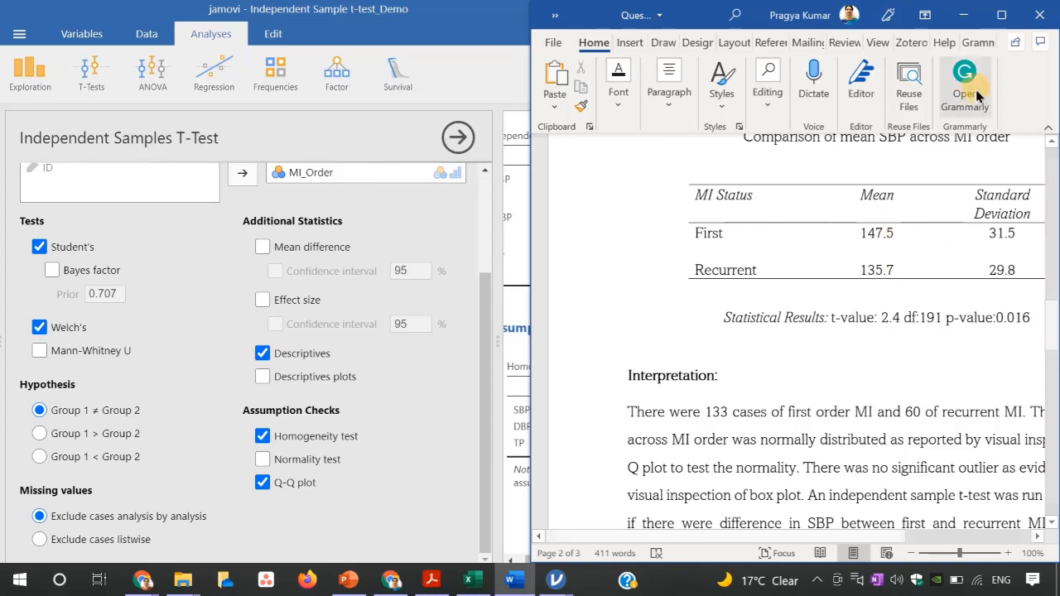
{"action": "left_click", "coordinate": [1000, 17]}
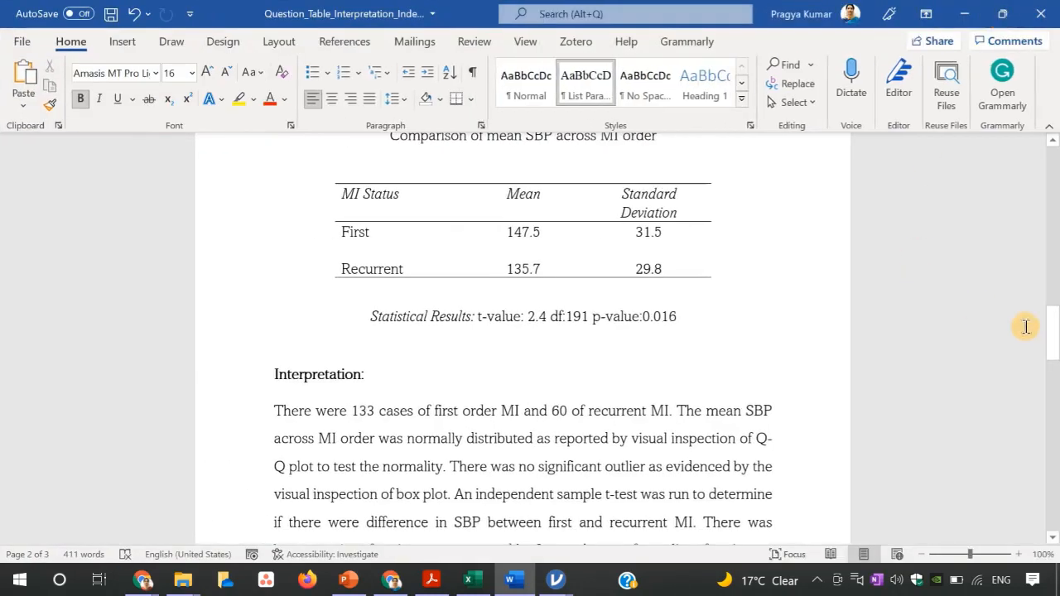
Read through the single table, clubbed table and interpretation paragraphs of the report document.
{"action": "left_click_drag", "start_coordinate": [1055, 333], "coordinate": [1053, 343]}
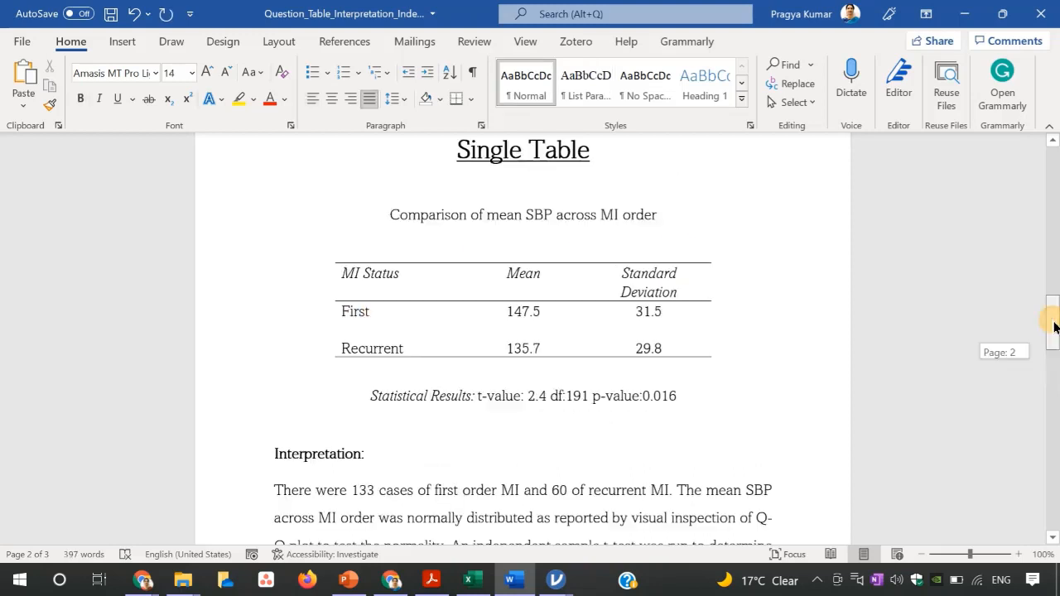
{"action": "left_click_drag", "start_coordinate": [1055, 327], "coordinate": [1056, 352]}
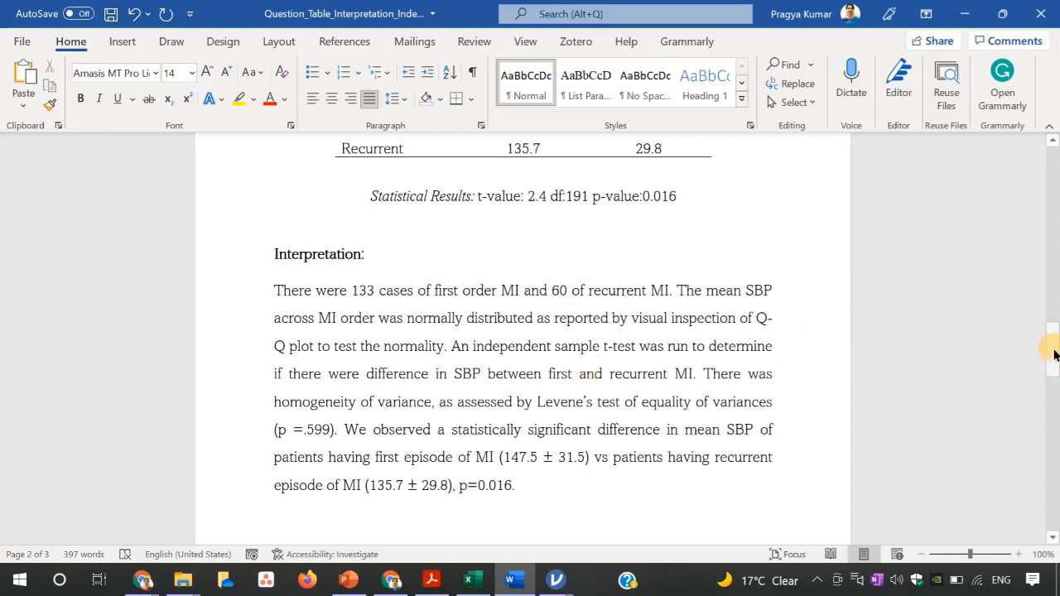
{"action": "left_click_drag", "start_coordinate": [1054, 355], "coordinate": [1054, 370]}
{"action": "left_click_drag", "start_coordinate": [1053, 383], "coordinate": [1054, 447]}
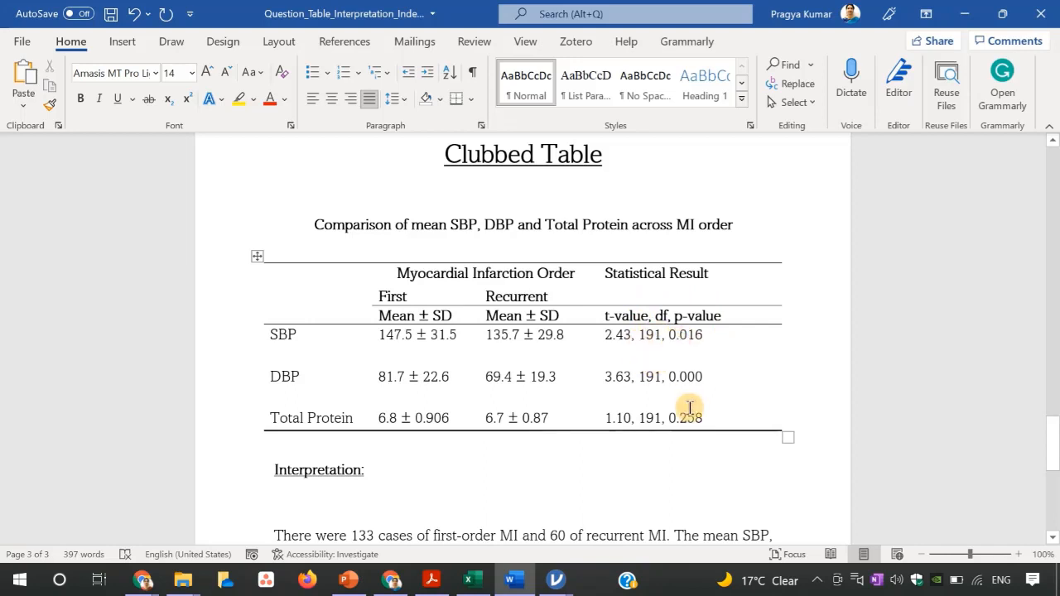
{"action": "left_click_drag", "start_coordinate": [1056, 458], "coordinate": [1056, 497]}
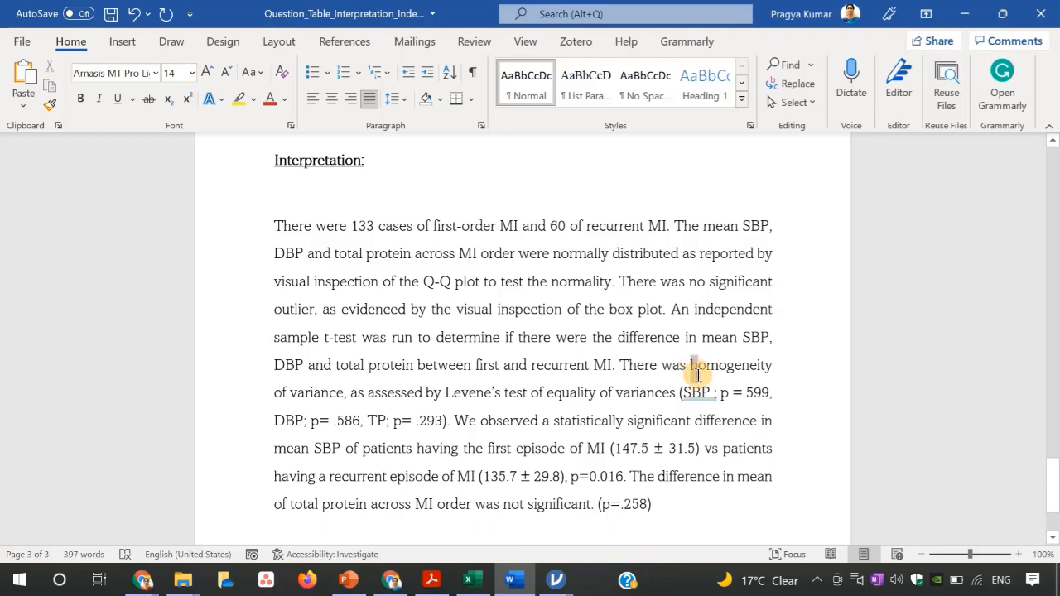
{"action": "left_click_drag", "start_coordinate": [698, 374], "coordinate": [745, 417]}
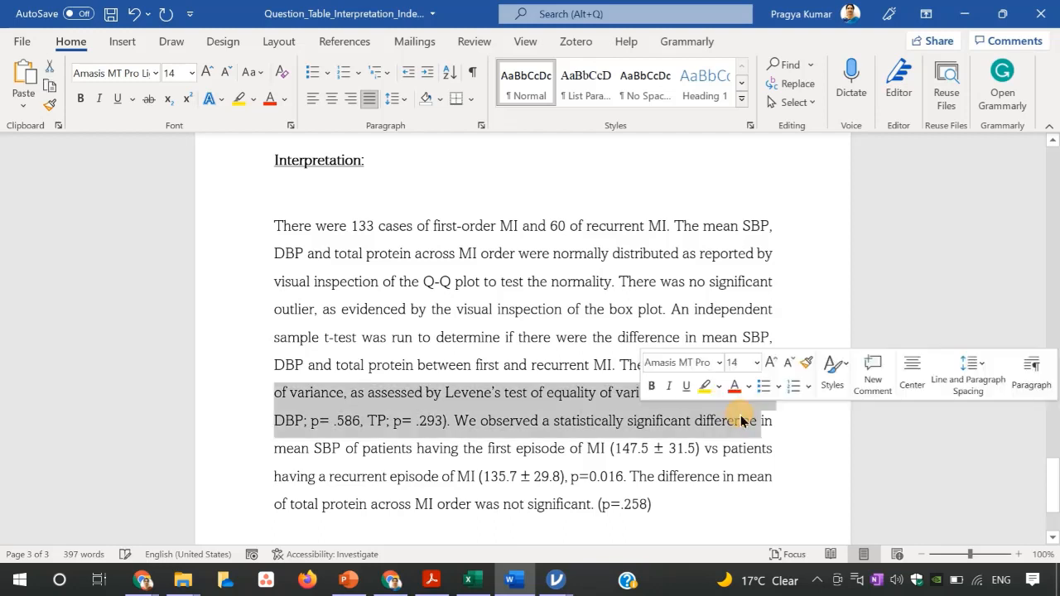
{"action": "left_click", "coordinate": [801, 534]}
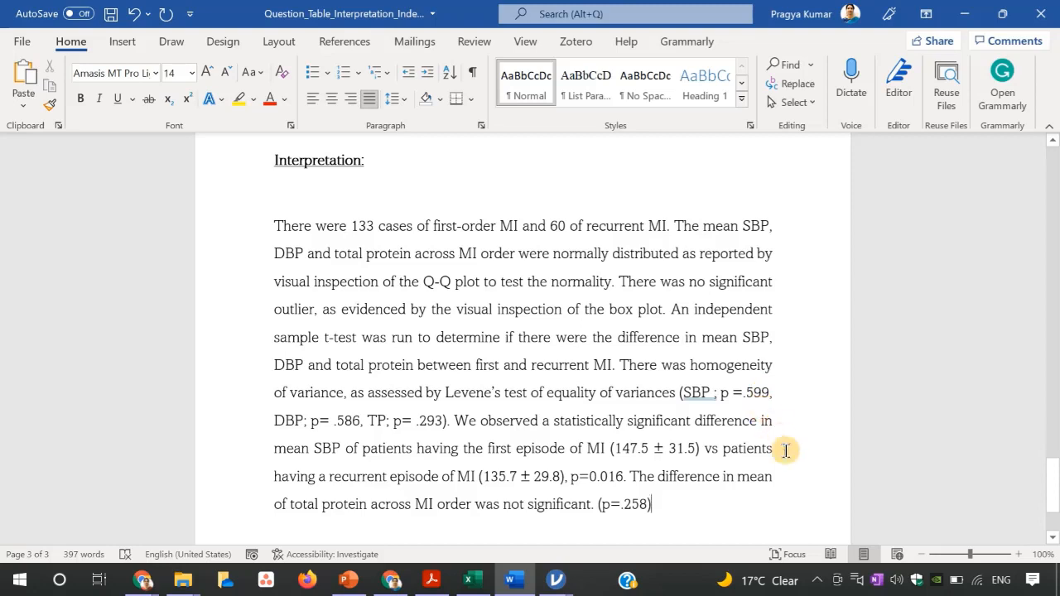
{"action": "left_click_drag", "start_coordinate": [1054, 480], "coordinate": [1050, 477]}
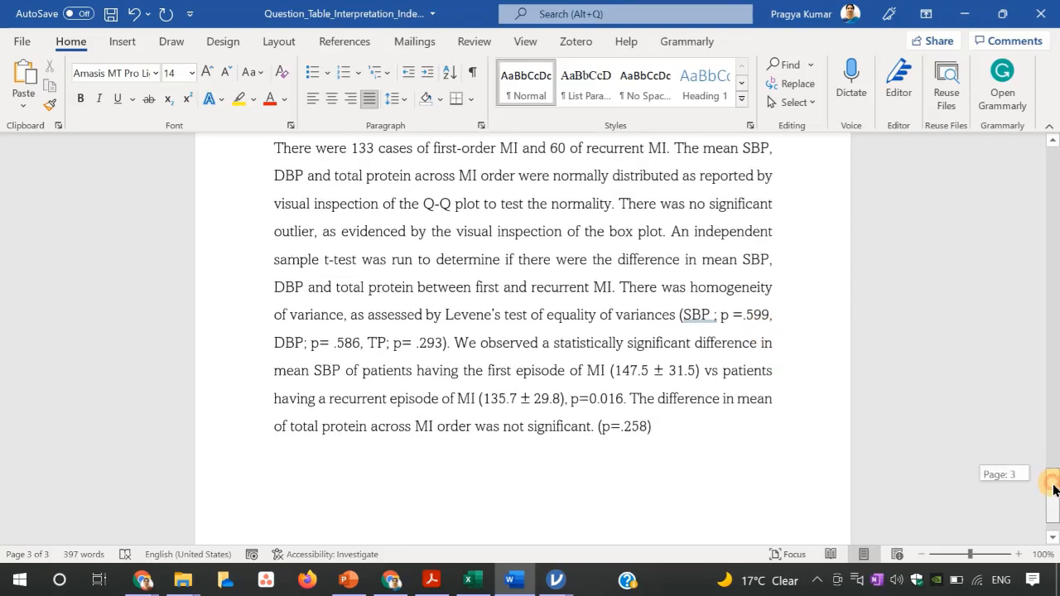